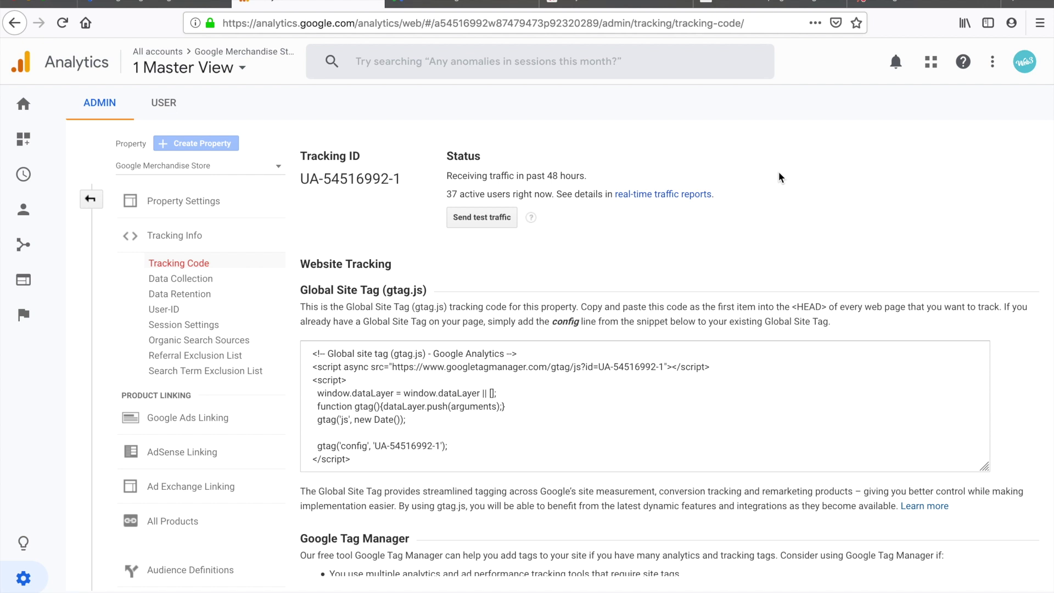
Select the whole gtag.js snippet, then compare the Google Ads, Hotjar and LinkedIn Insight Tag pages
click(483, 423)
key(ctrl+a)
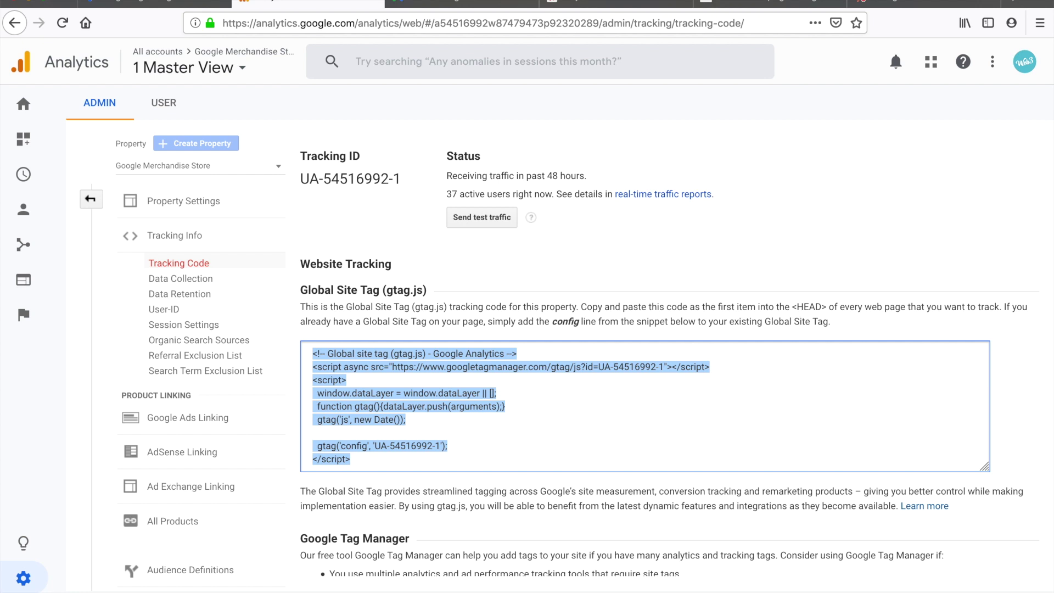
click(422, 5)
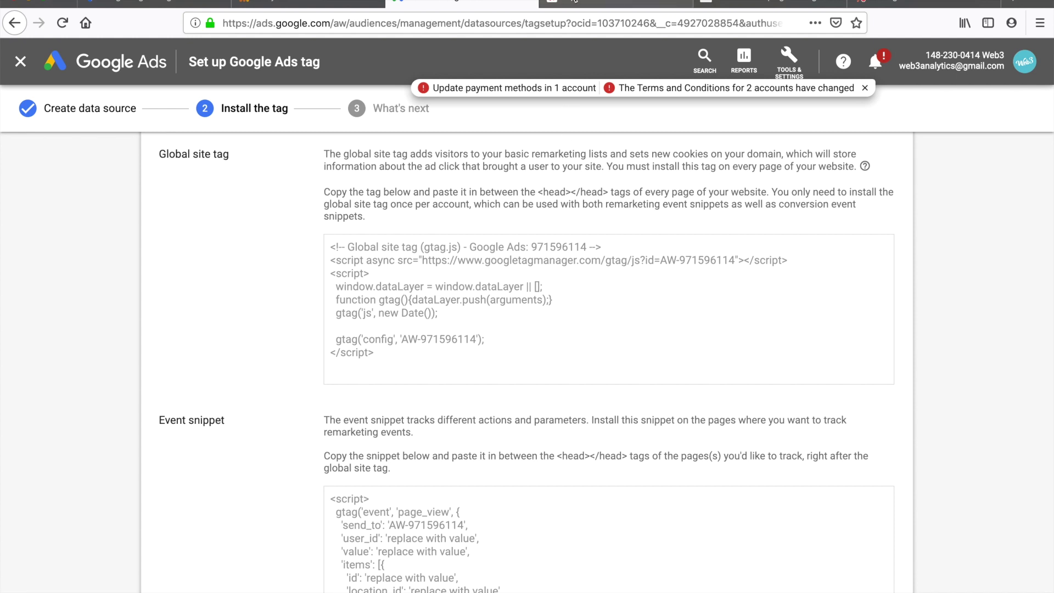
click(594, 3)
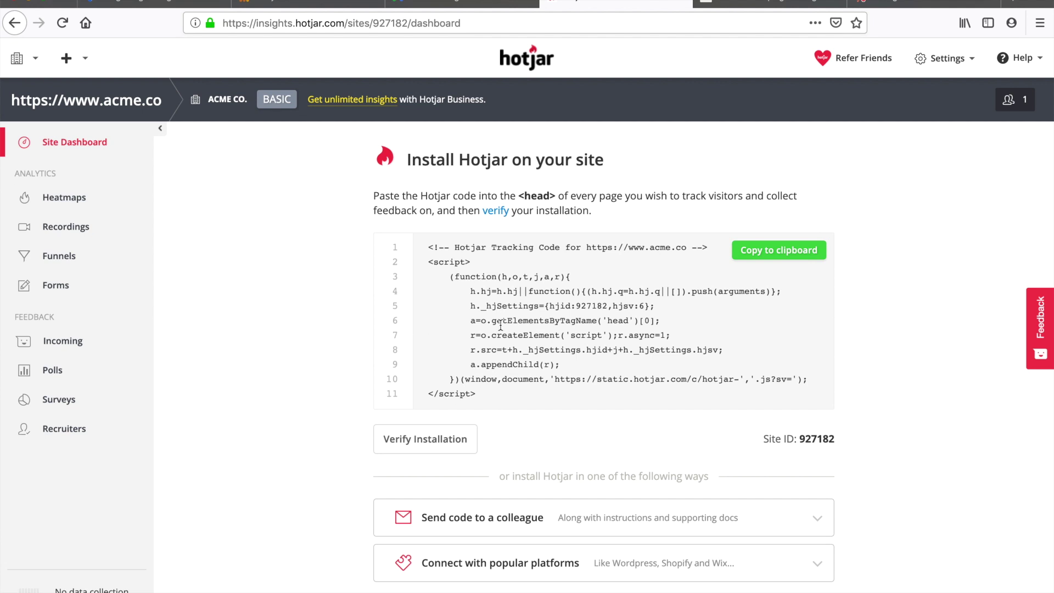
click(725, 7)
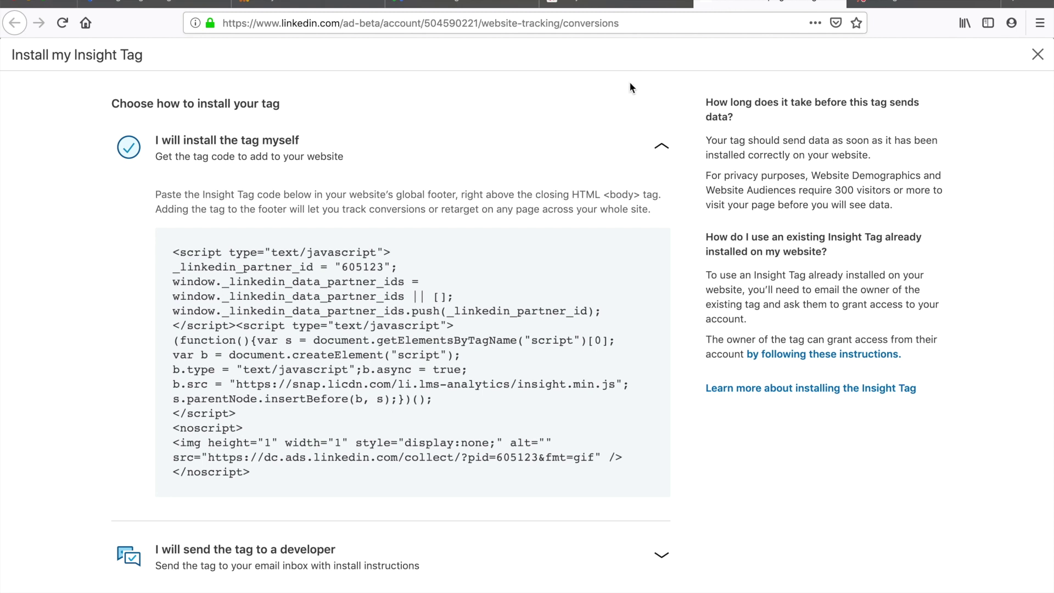
Leave the LinkedIn Insight Tag code and get to Tag Manager's empty All accounts list
click(407, 362)
click(875, 3)
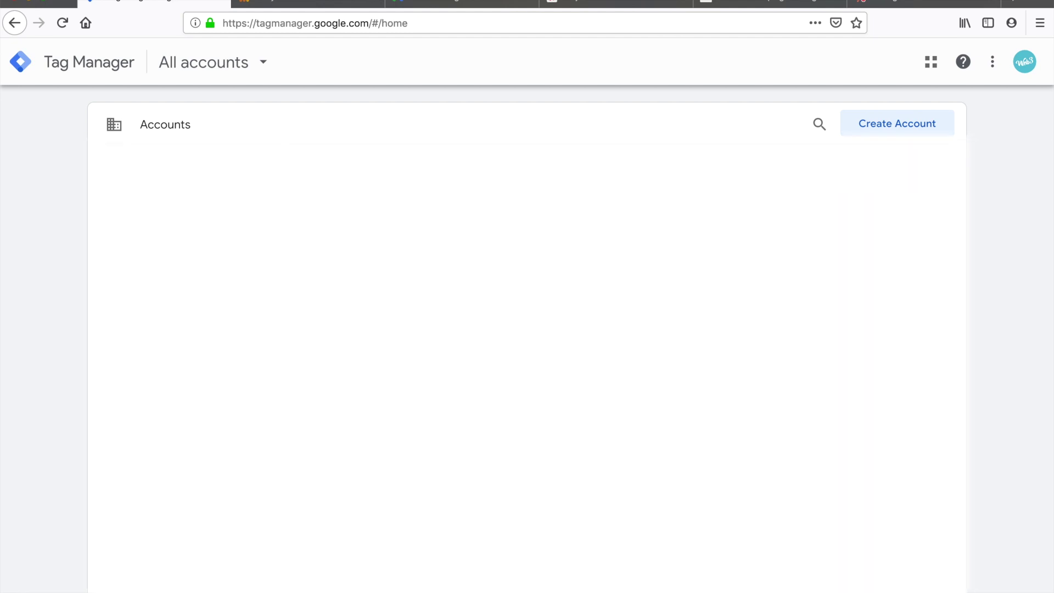
Create a Tag Manager account named 'Google Merchandise Store' with country United States
click(899, 126)
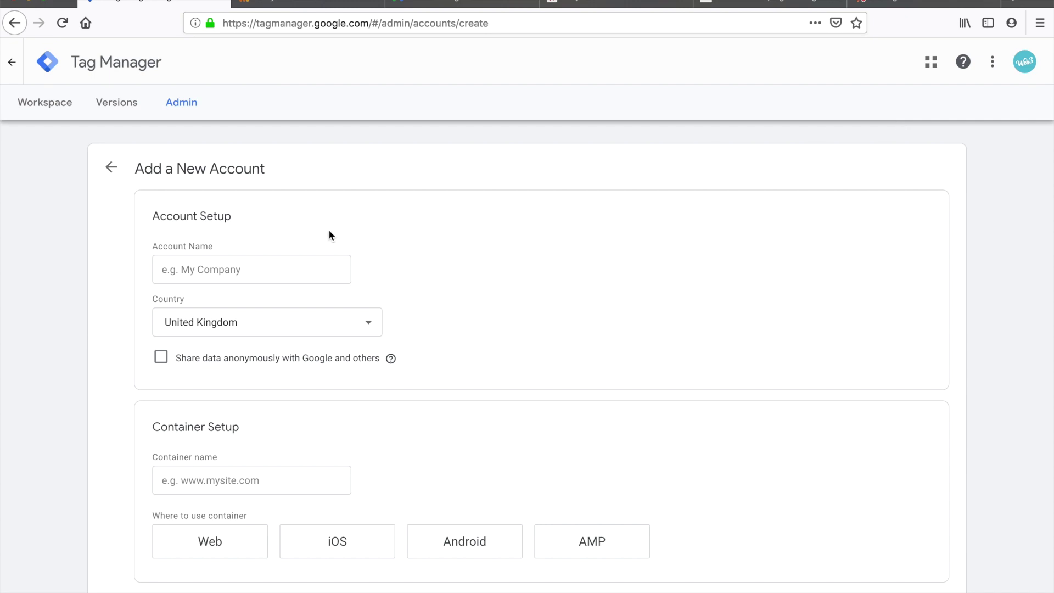
click(266, 277)
scroll(265, 273, down, 1)
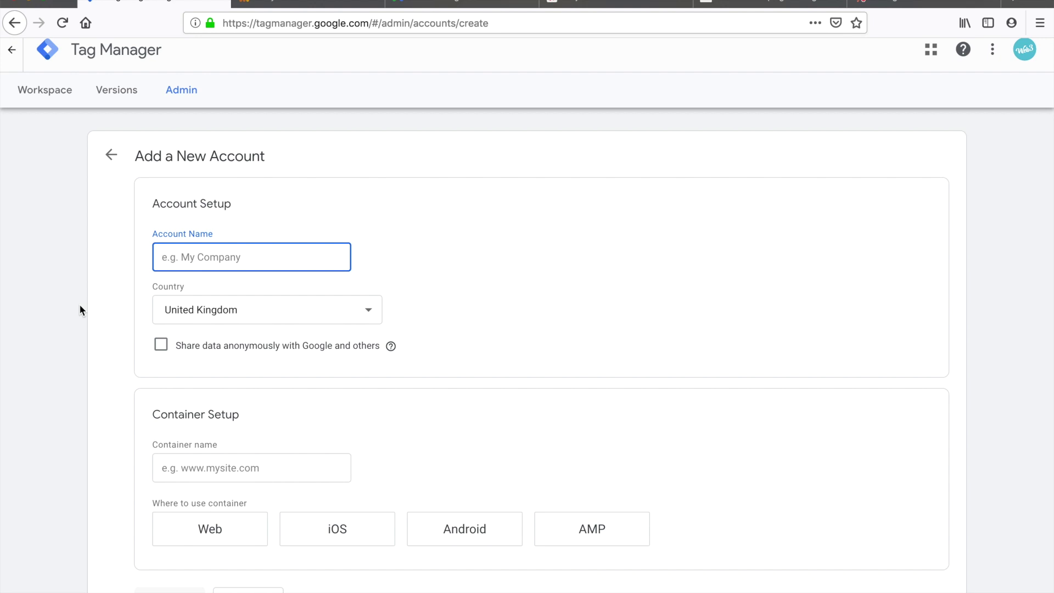
text(Google Merchandise Store)
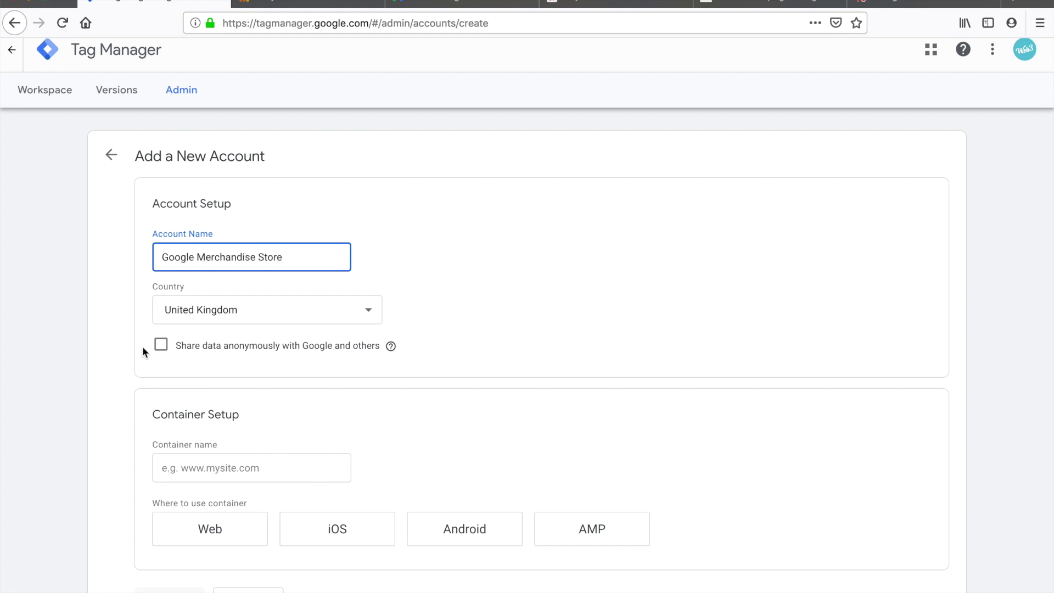
scroll(143, 352, down, 1)
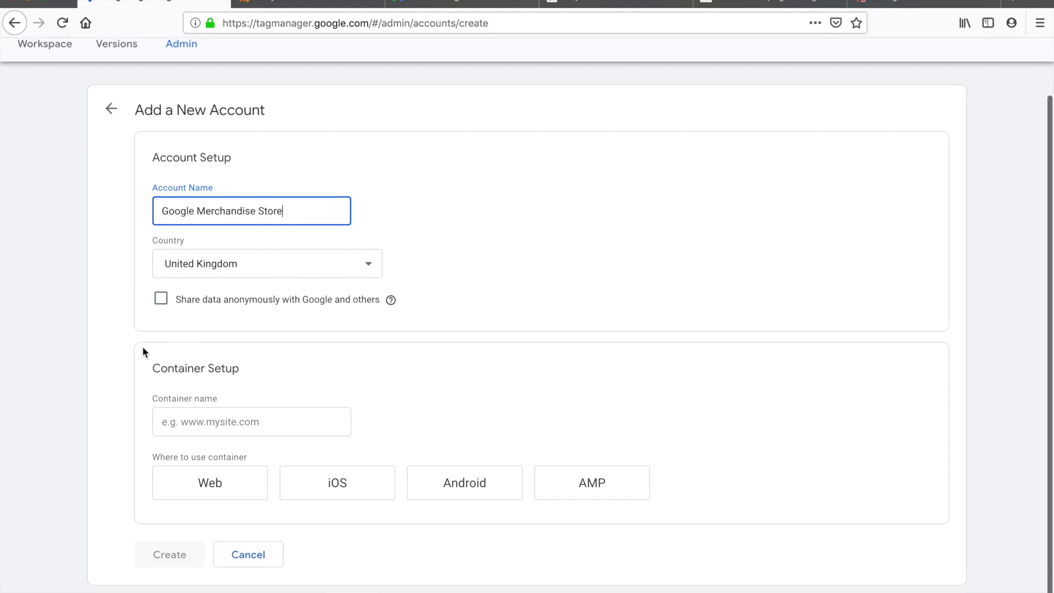
click(257, 276)
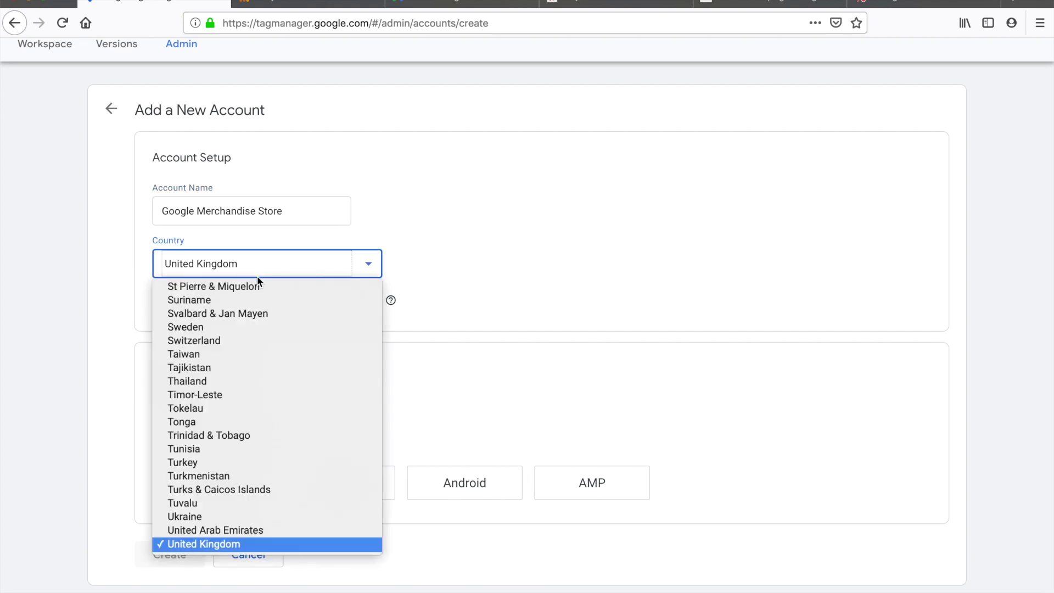
scroll(220, 494, down, 1)
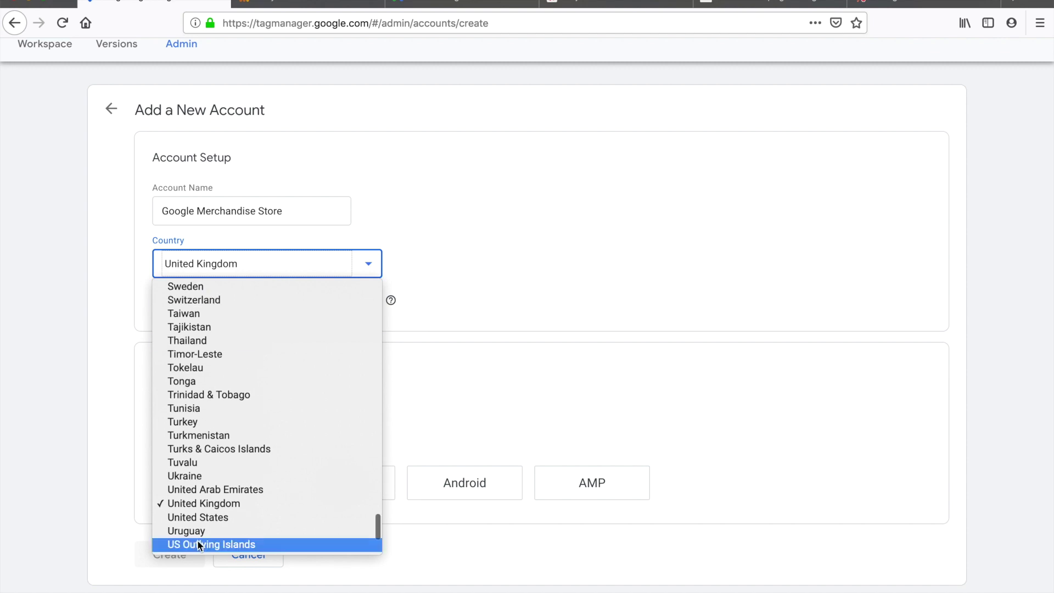
click(199, 517)
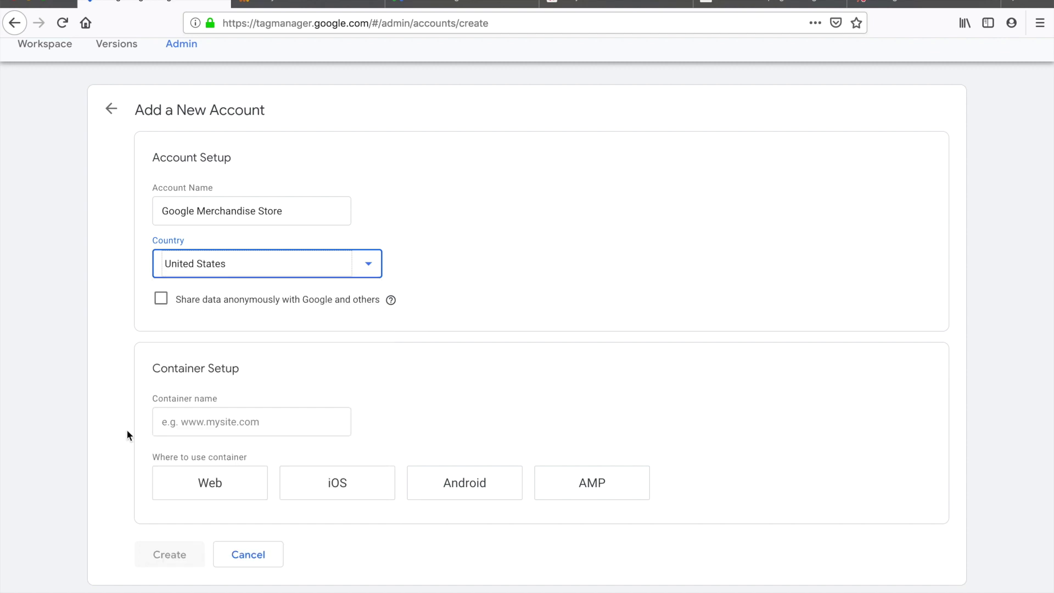
click(89, 285)
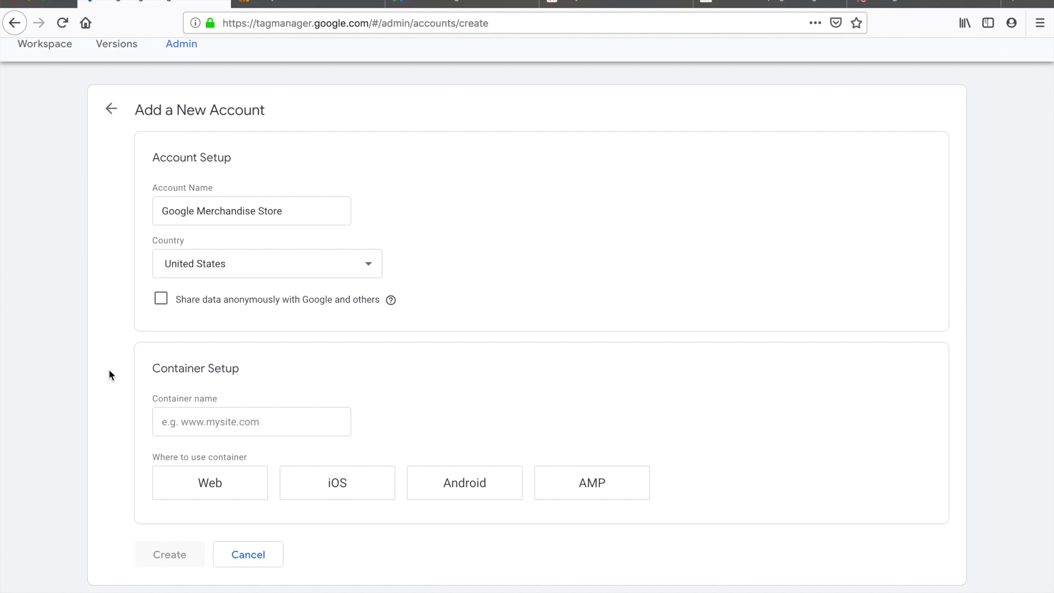
click(231, 429)
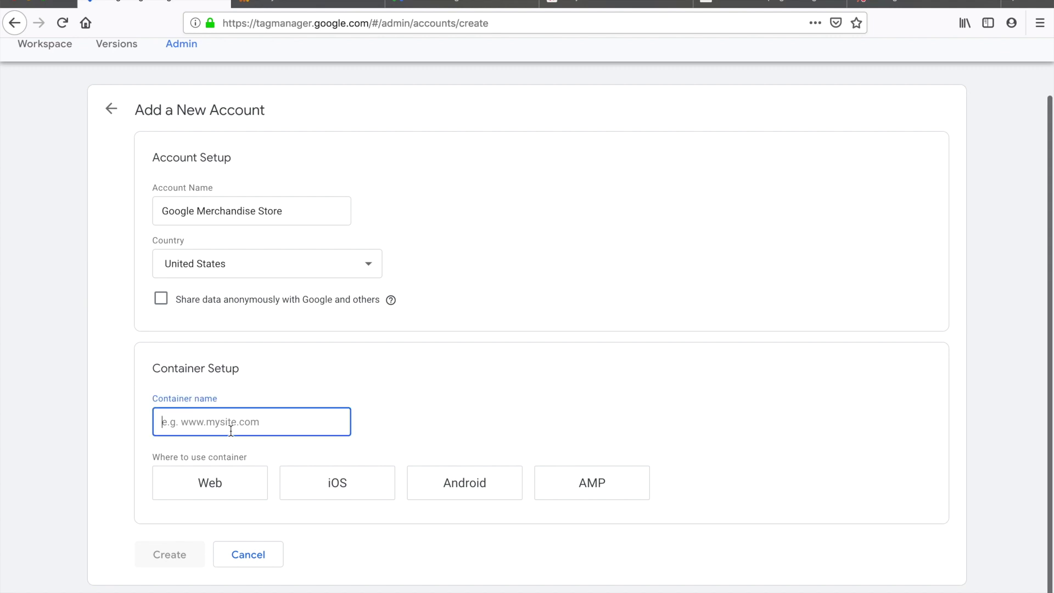
In a new tab, search for 'google merchandise store' and open the store's site
click(1015, 4)
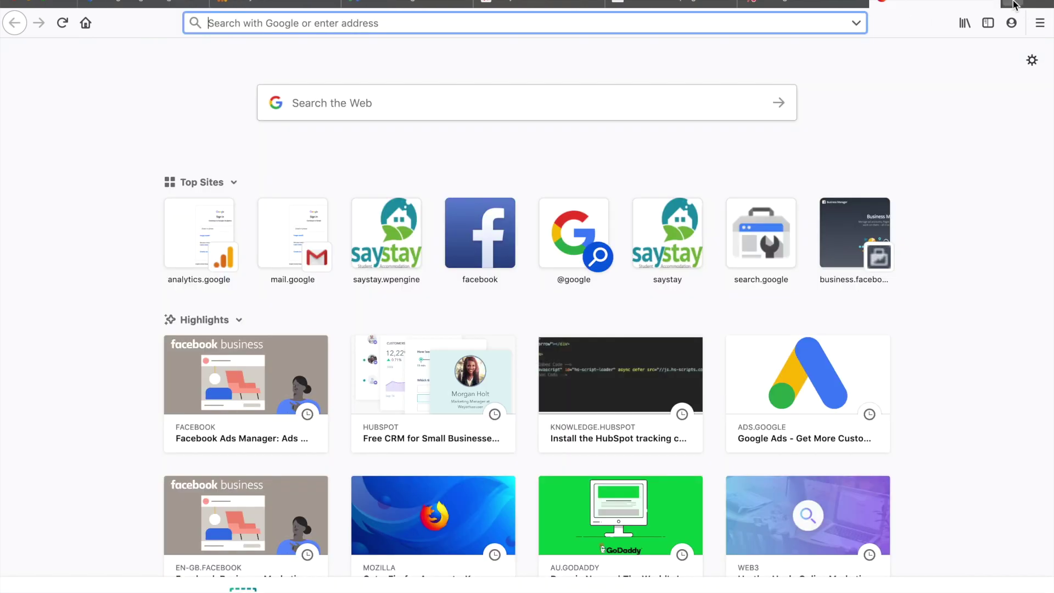
text(google merc)
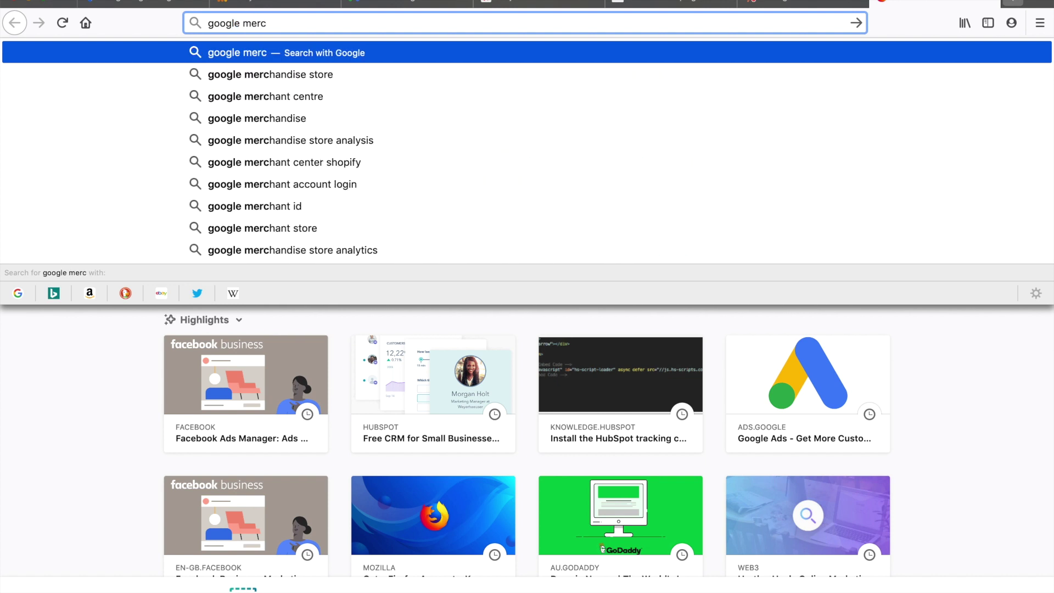
key(Down)
key(Return)
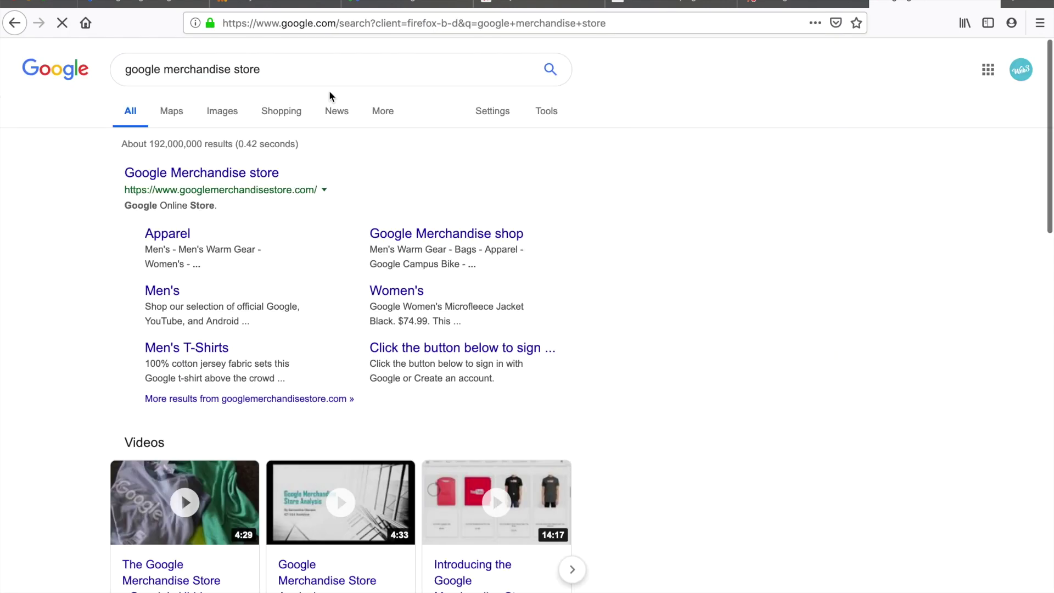
click(245, 174)
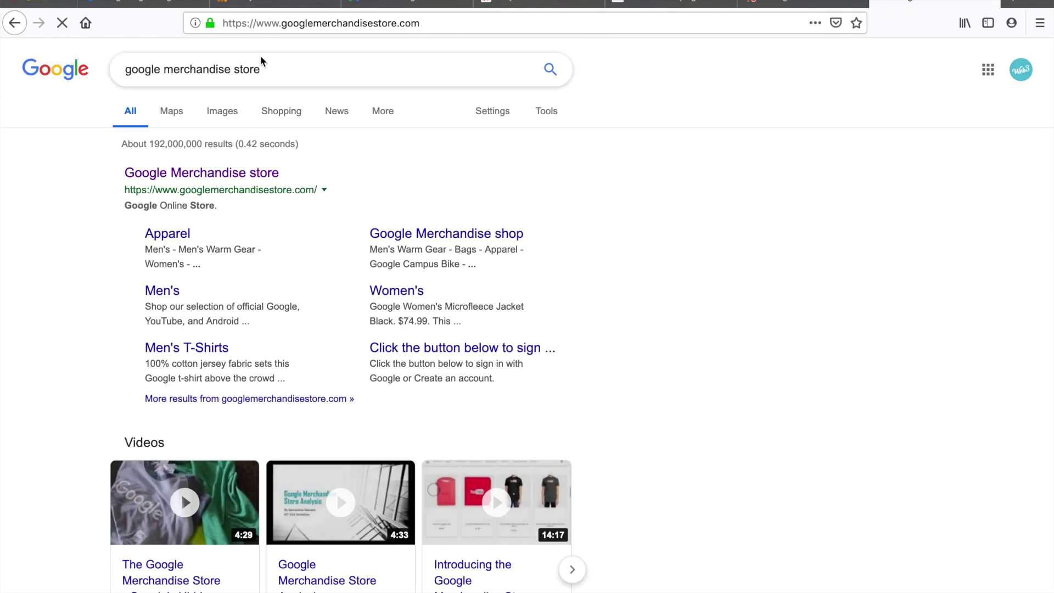
Choose the United States store and take its shop.googlemerchandisestore.com address back to the account form
click(285, 24)
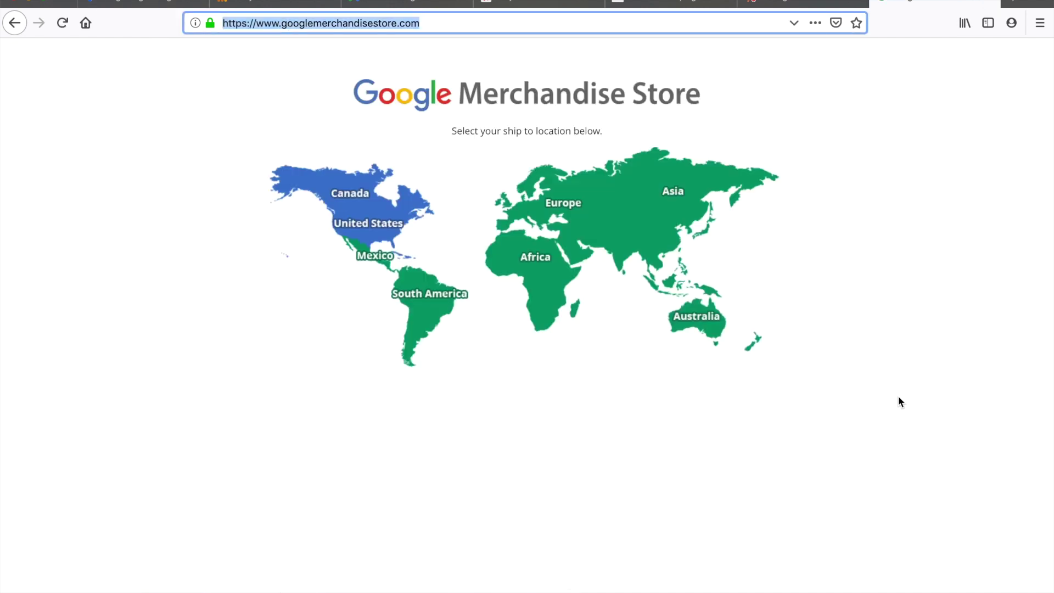
click(376, 227)
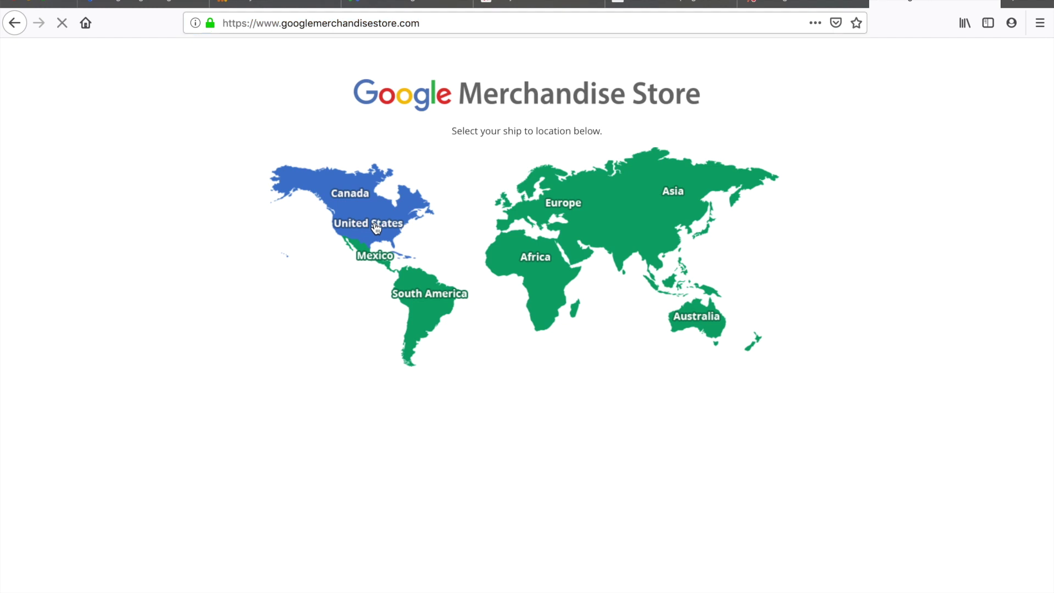
click(324, 18)
key(ctrl+c)
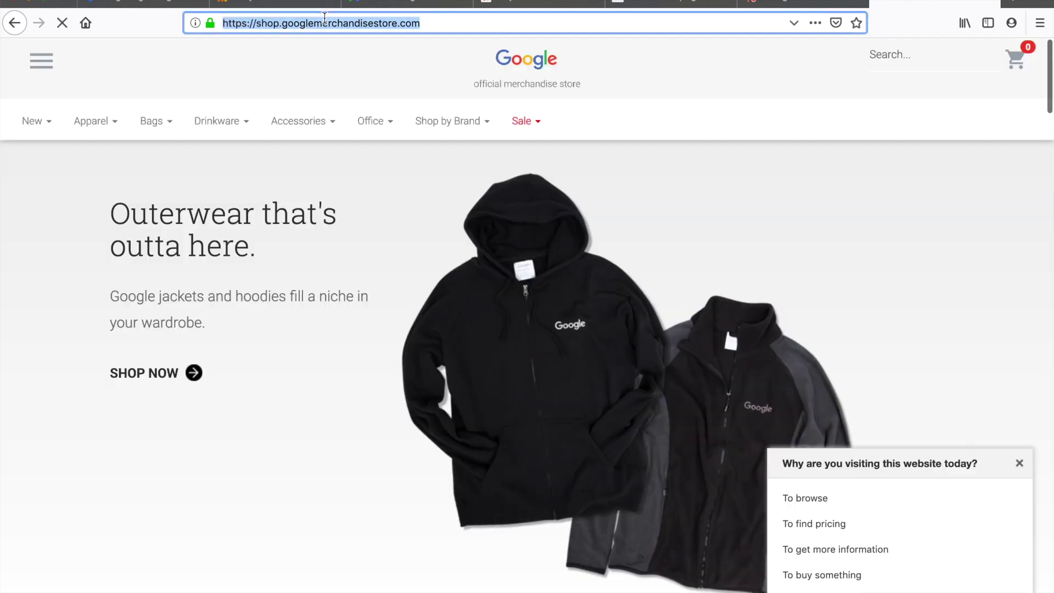
click(143, 3)
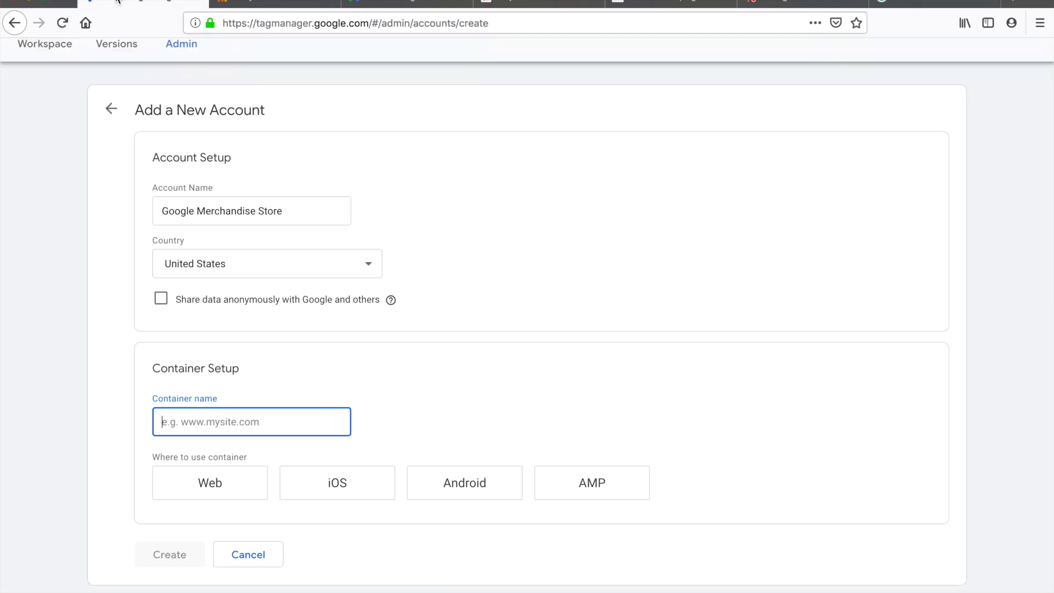
key(ctrl+v)
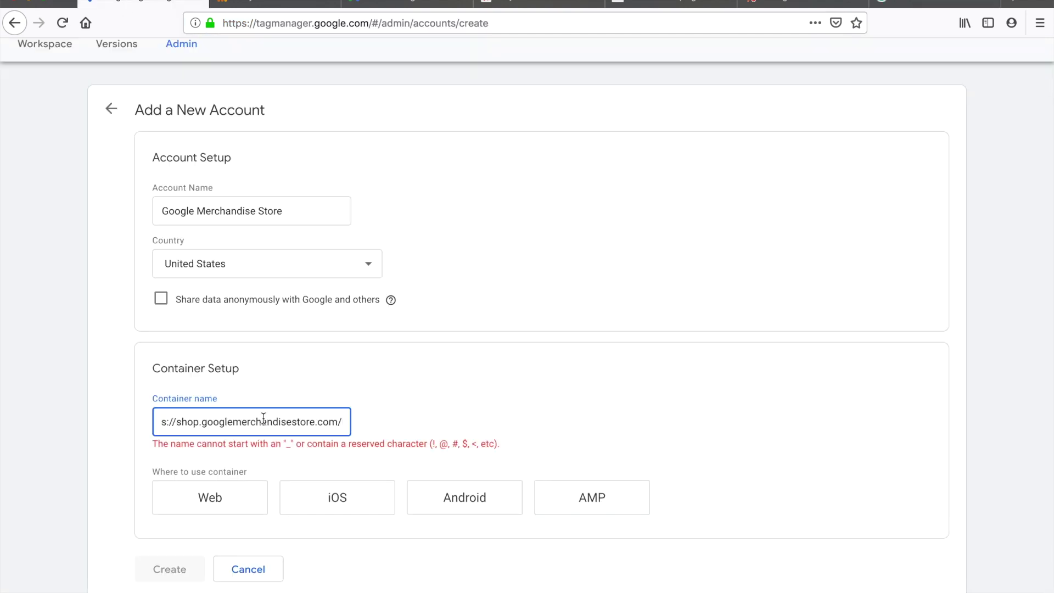
drag(264, 421, 63, 424)
click(190, 426)
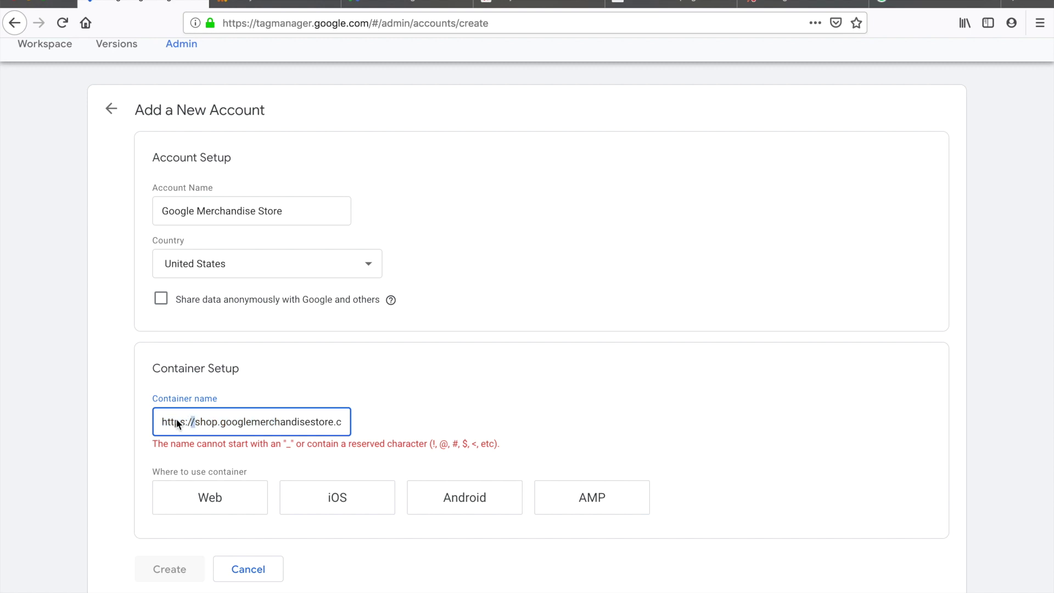
drag(196, 420, 136, 414)
key(BackSpace)
click(259, 400)
click(259, 400)
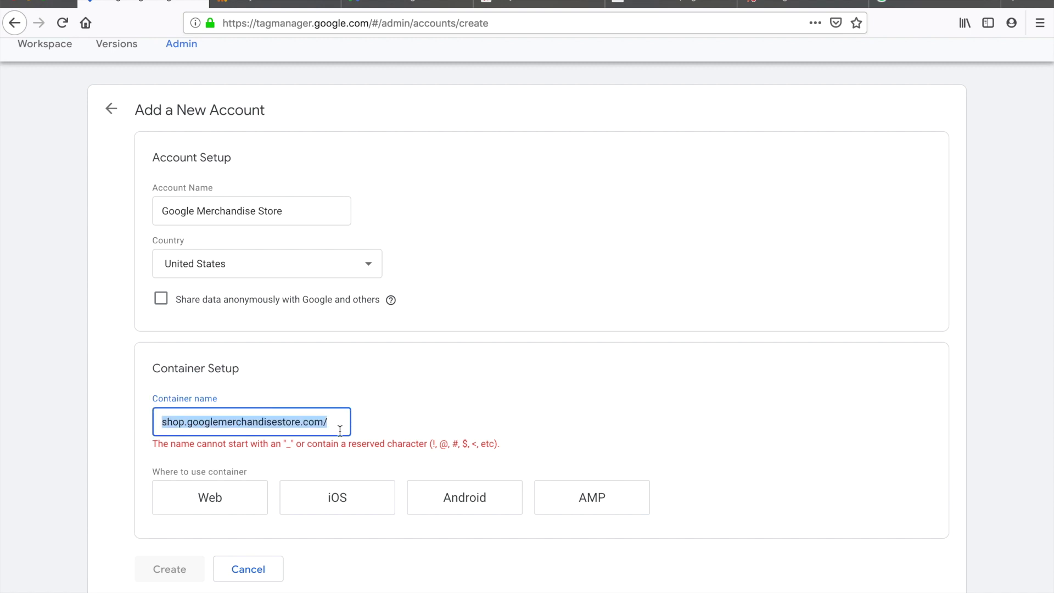
click(337, 424)
key(BackSpace)
key(ctrl+a)
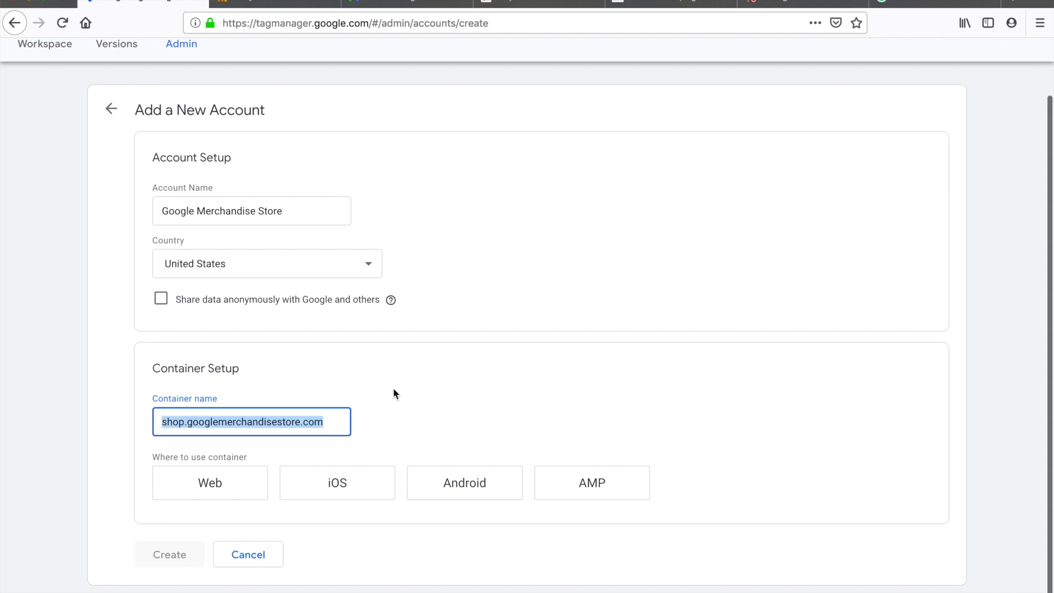
click(193, 486)
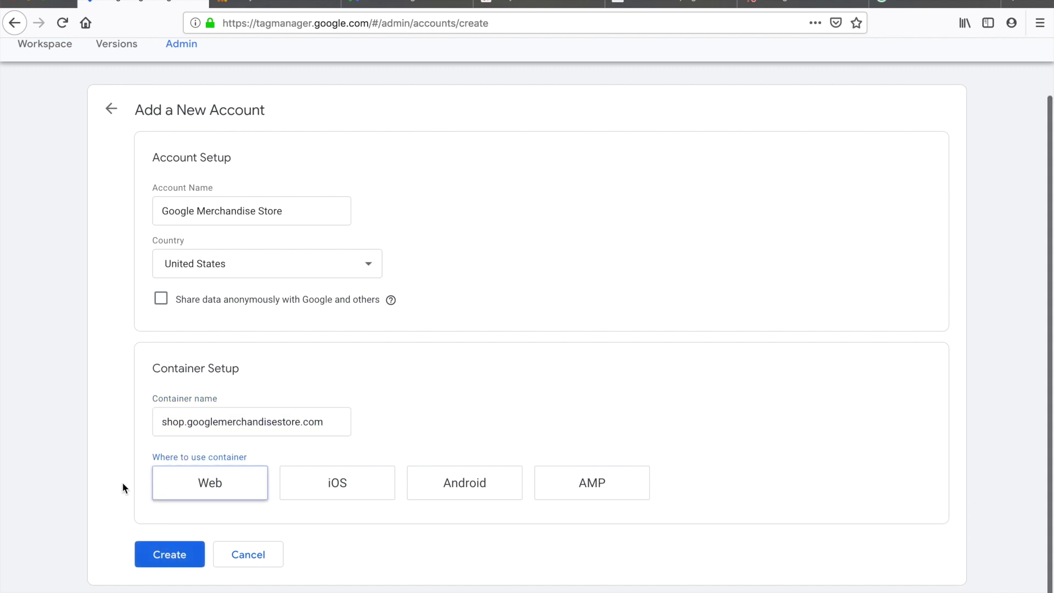
click(169, 563)
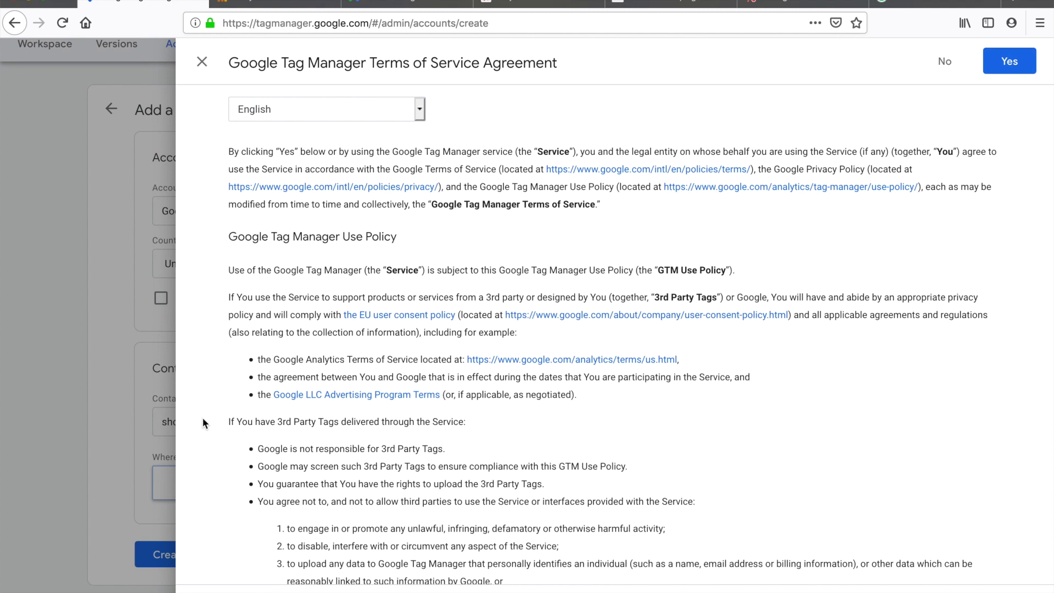
Accept the Terms of Service and dismiss the Install Google Tag Manager snippet dialog
click(1004, 63)
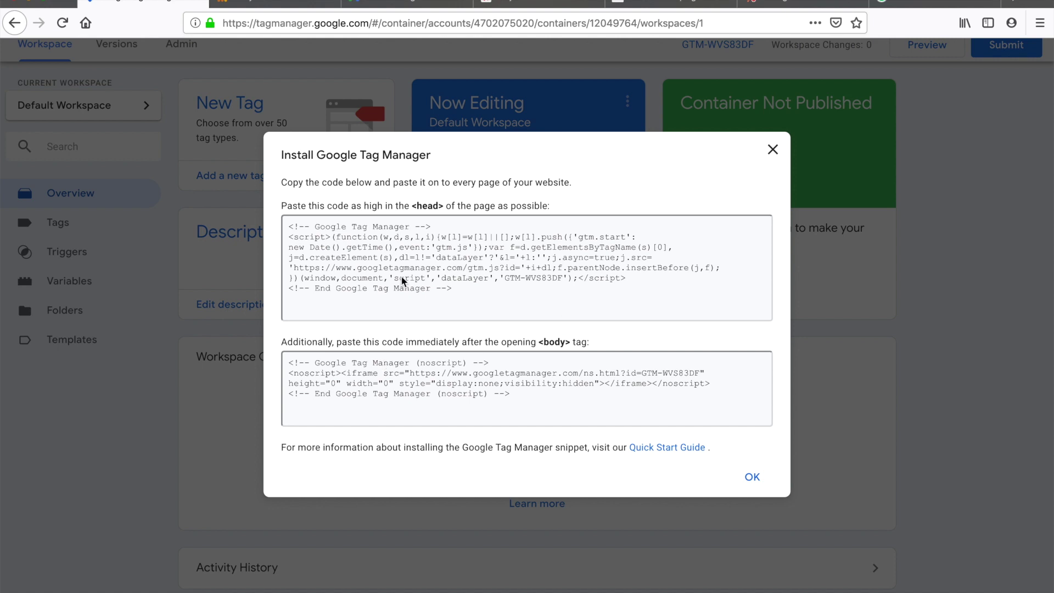
click(772, 150)
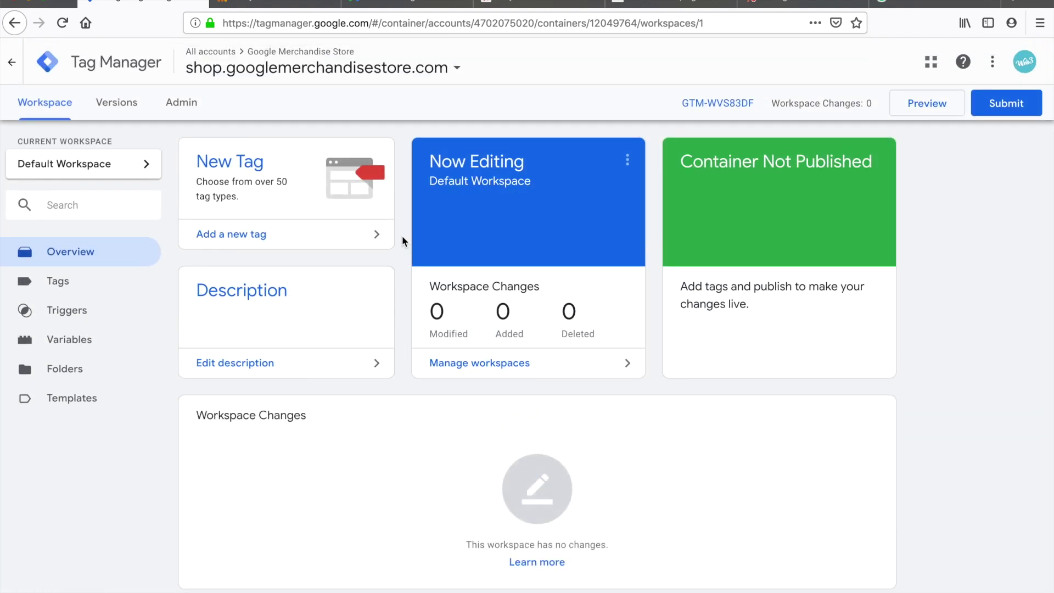
Browse the empty Tags, Triggers and Variables lists, then begin a new tag
click(86, 291)
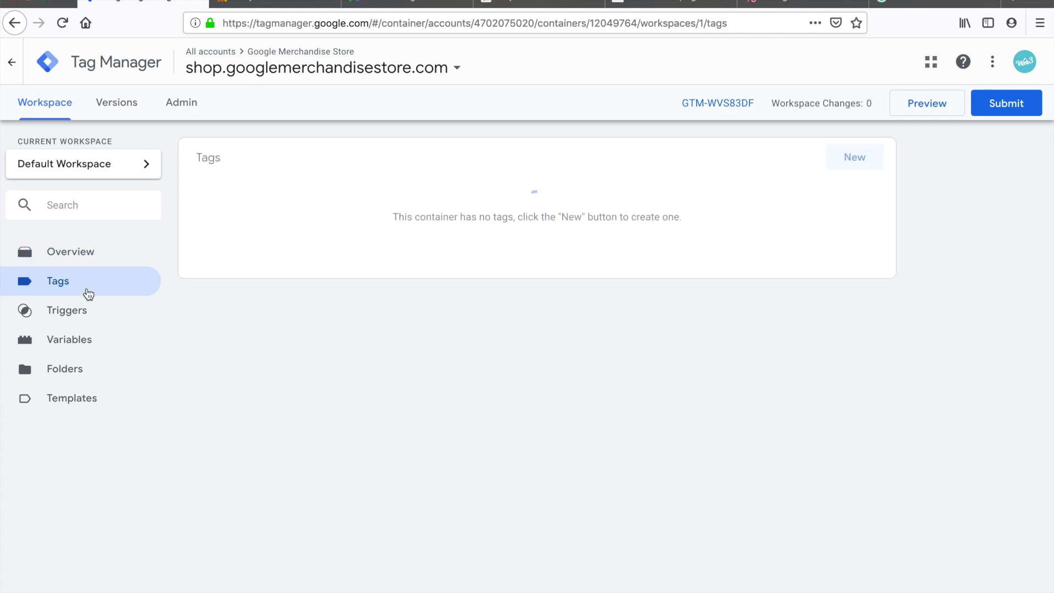
click(89, 321)
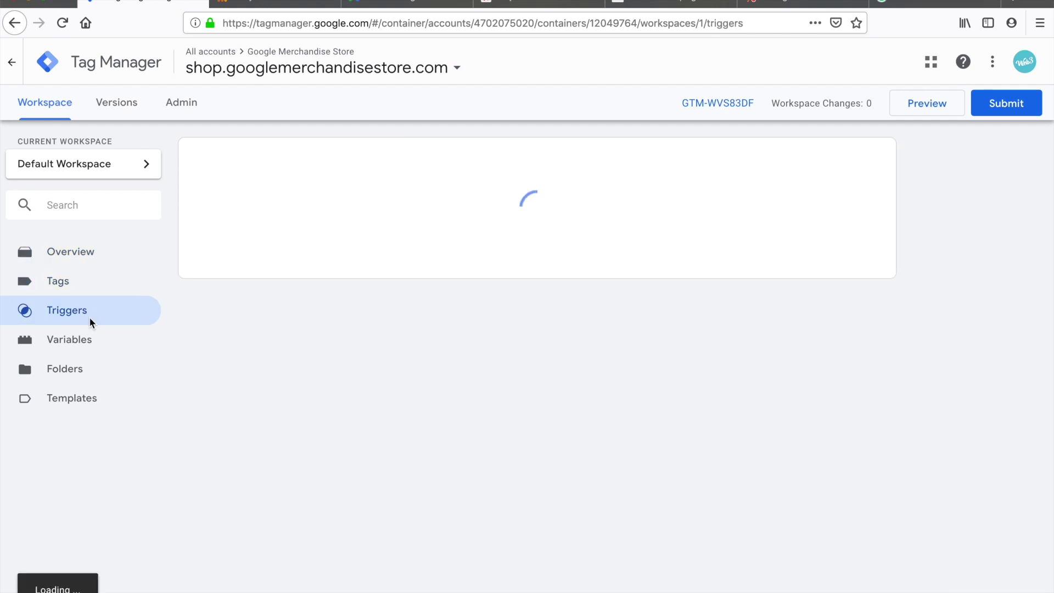
click(90, 340)
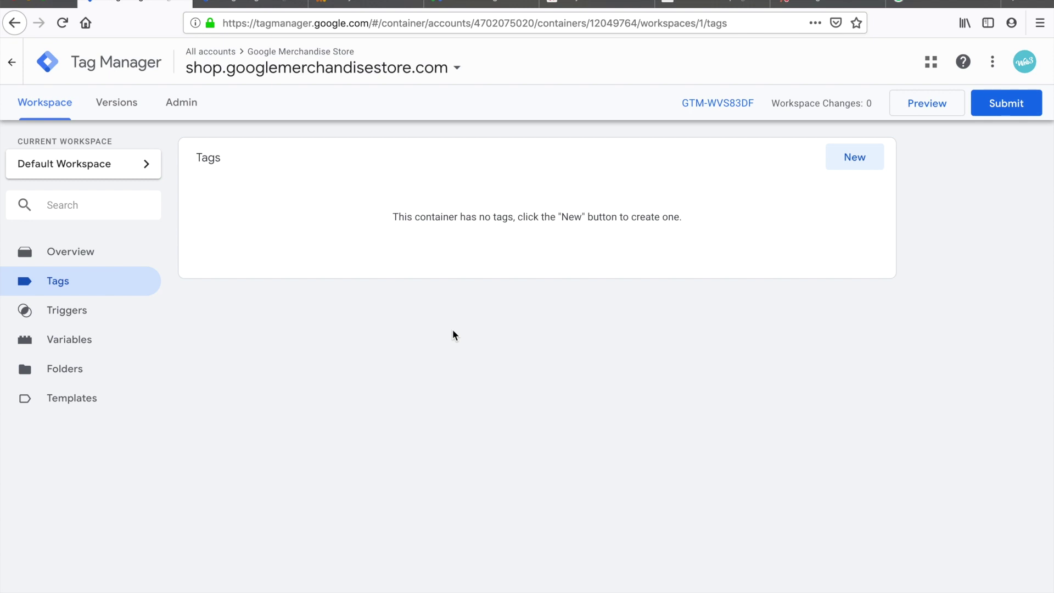
click(854, 157)
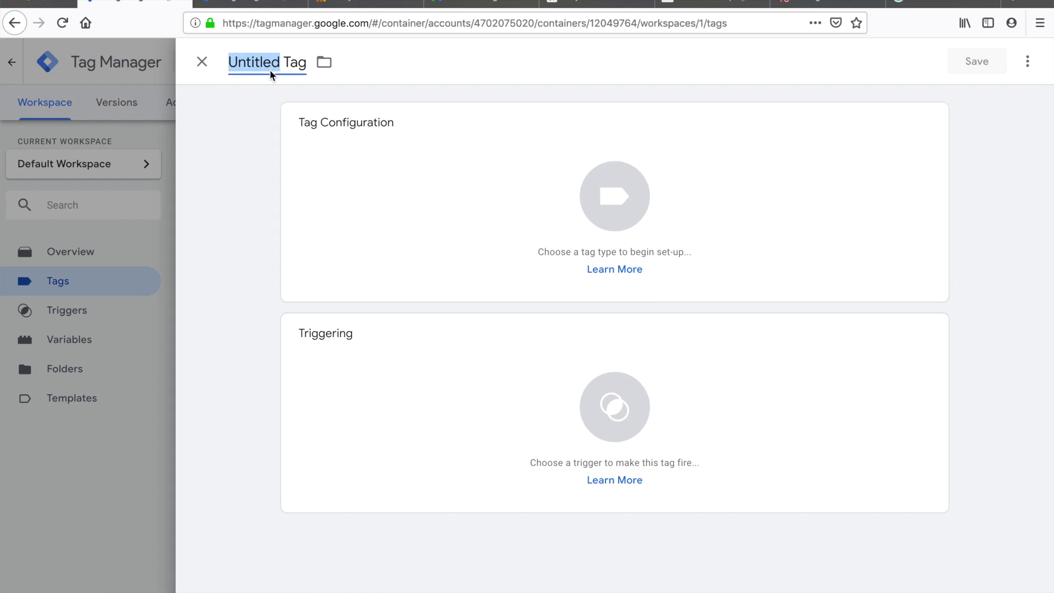
Rename the Untitled Tag to 'GA - Universal Analytics'
triple_click(269, 69)
text(GA)
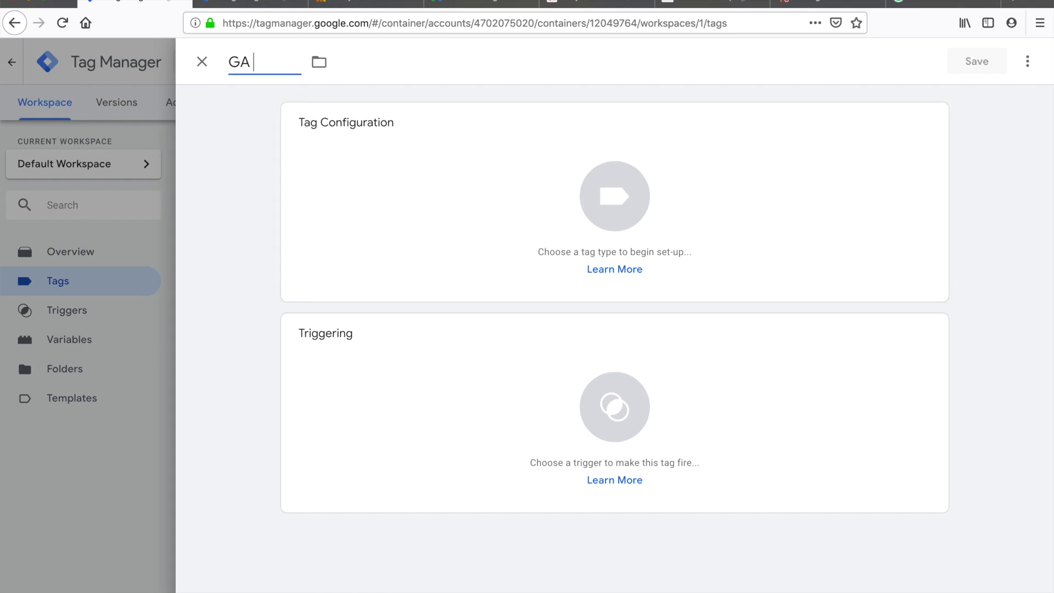
text( - Univers)
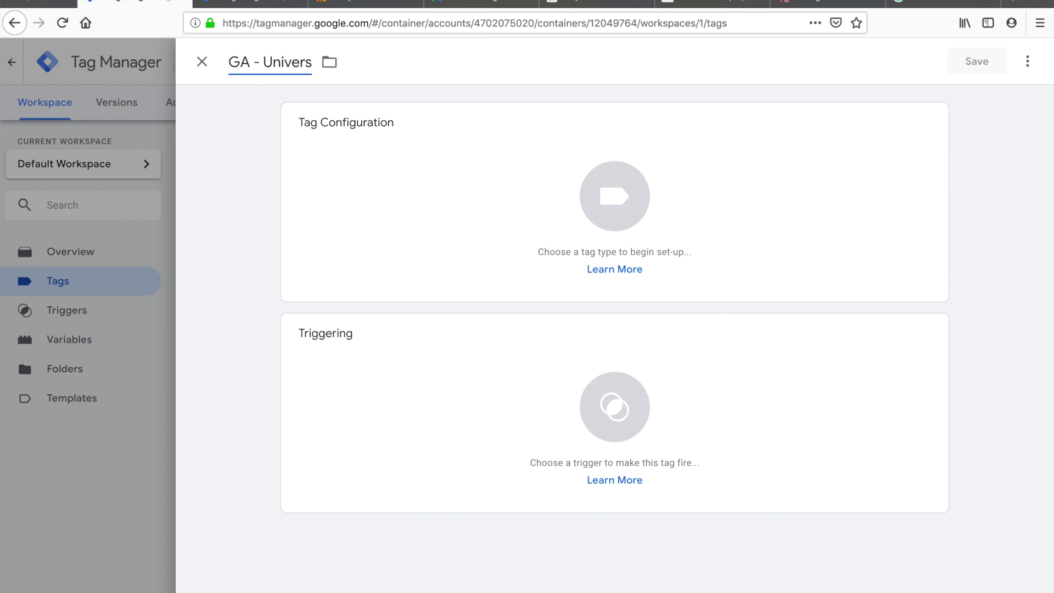
text(al An)
key(BackSpace)
key(BackSpace)
key(BackSpace)
text(Analytics)
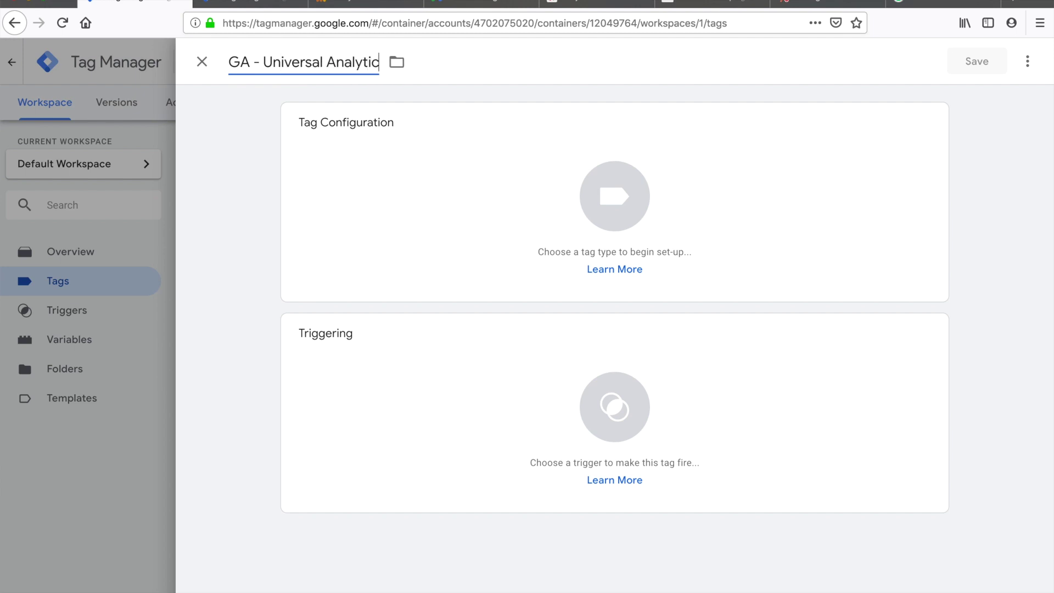
Make it a Google Analytics – Universal Analytics tag with Pageview as the track type
click(537, 212)
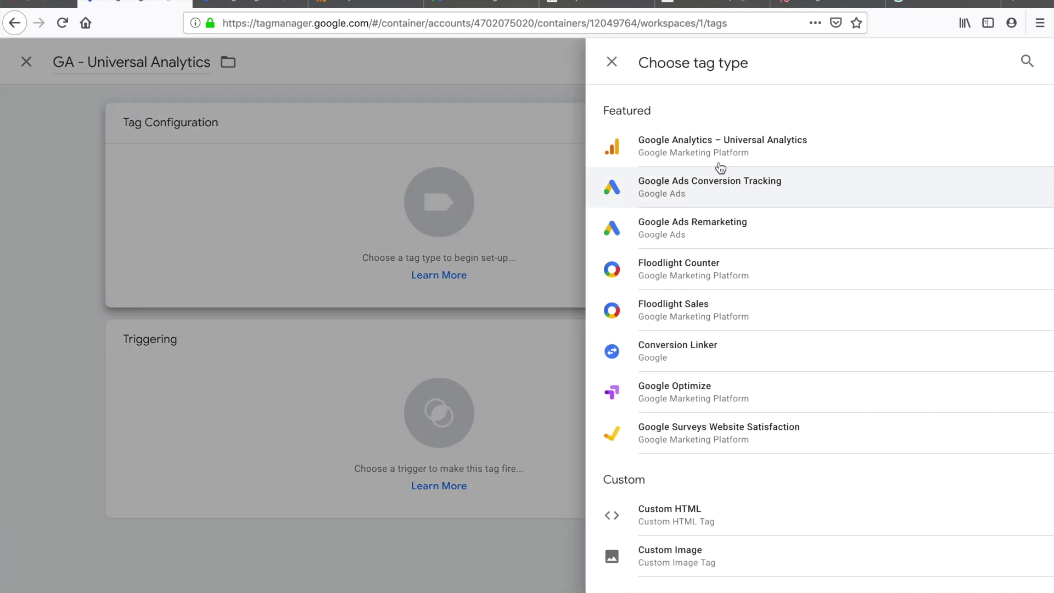
click(760, 139)
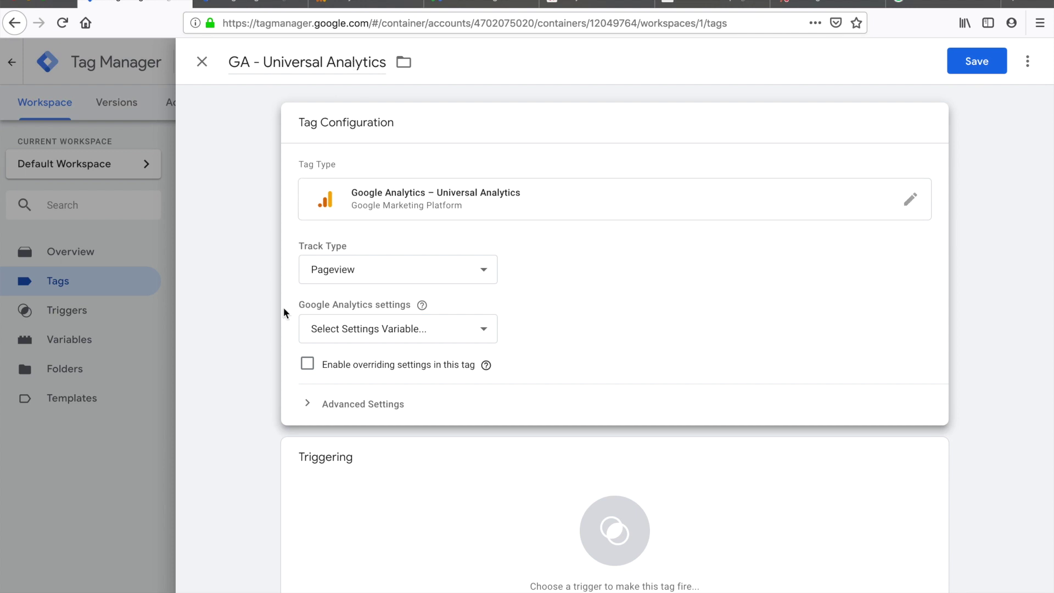
scroll(284, 308, down, 1)
scroll(251, 267, up, 1)
click(449, 269)
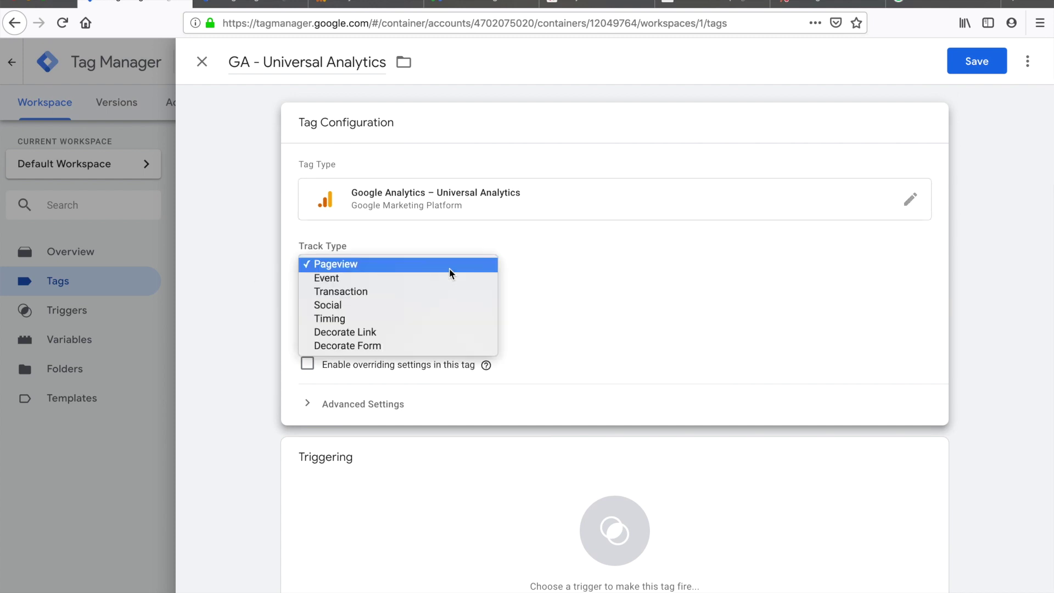
click(623, 251)
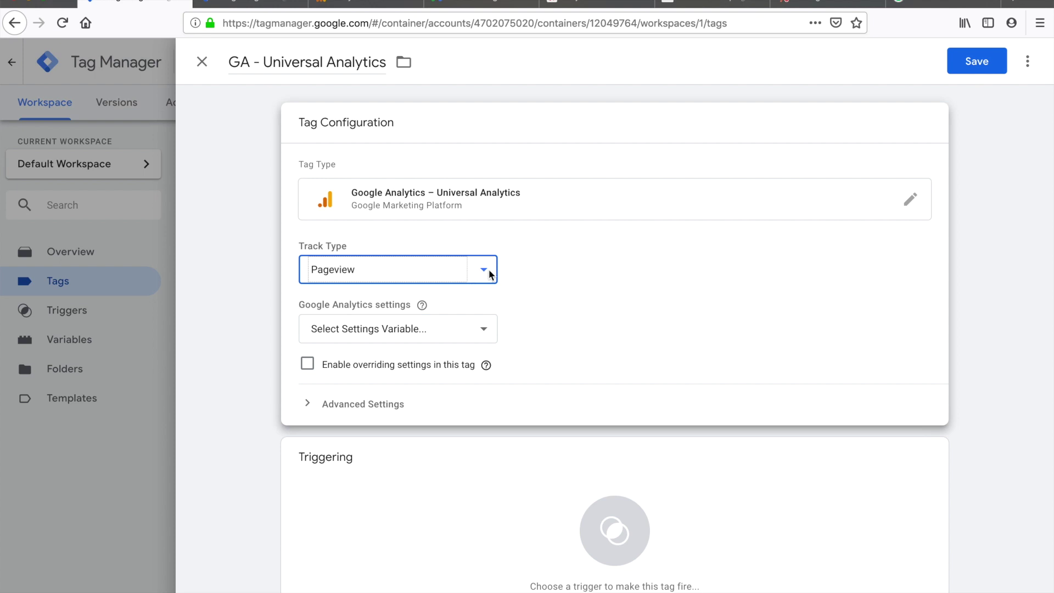
click(923, 203)
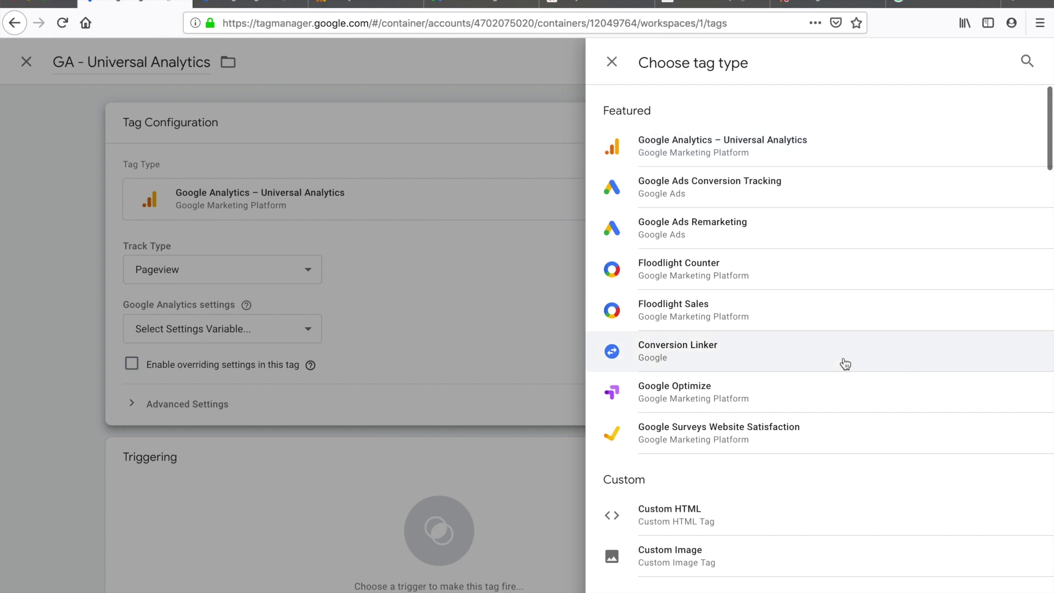
Scroll through the tag-type list, then close it, keeping Google Analytics – Universal Analytics
scroll(842, 361, down, 1)
scroll(842, 364, up, 1)
scroll(844, 362, down, 10)
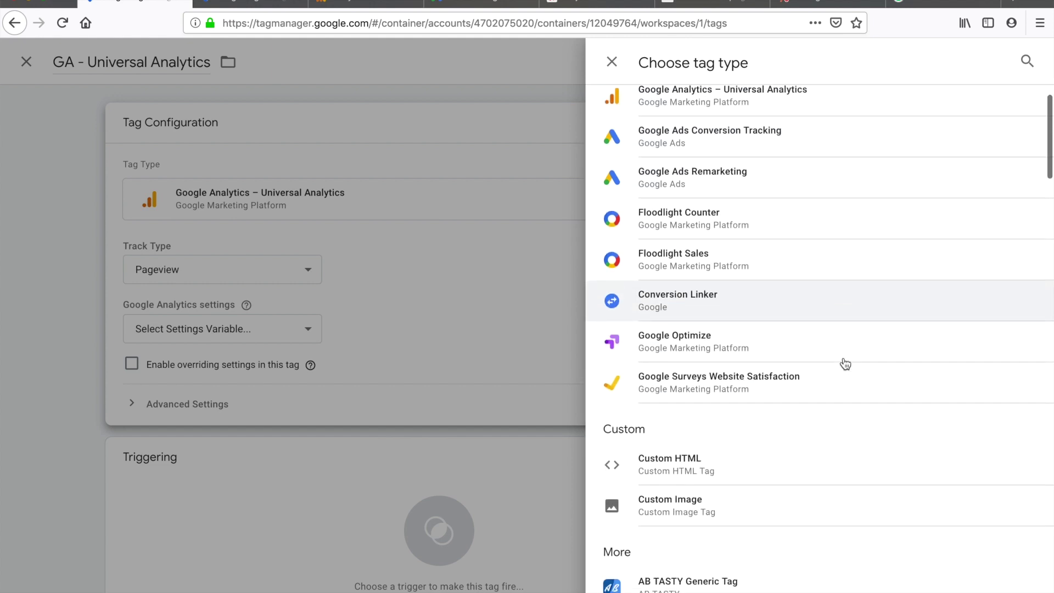
scroll(845, 364, down, 15)
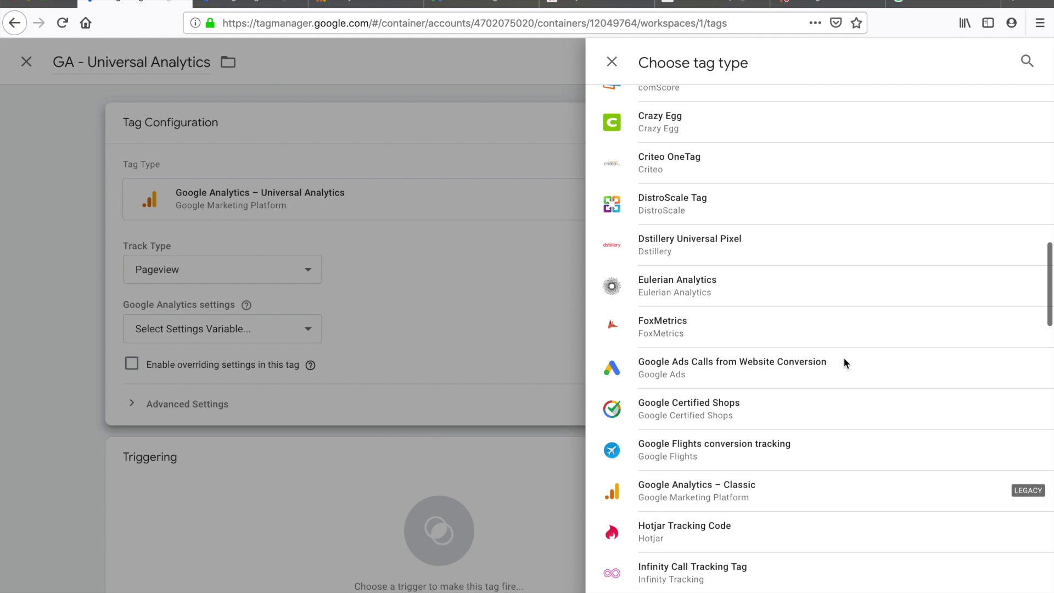
scroll(845, 363, down, 15)
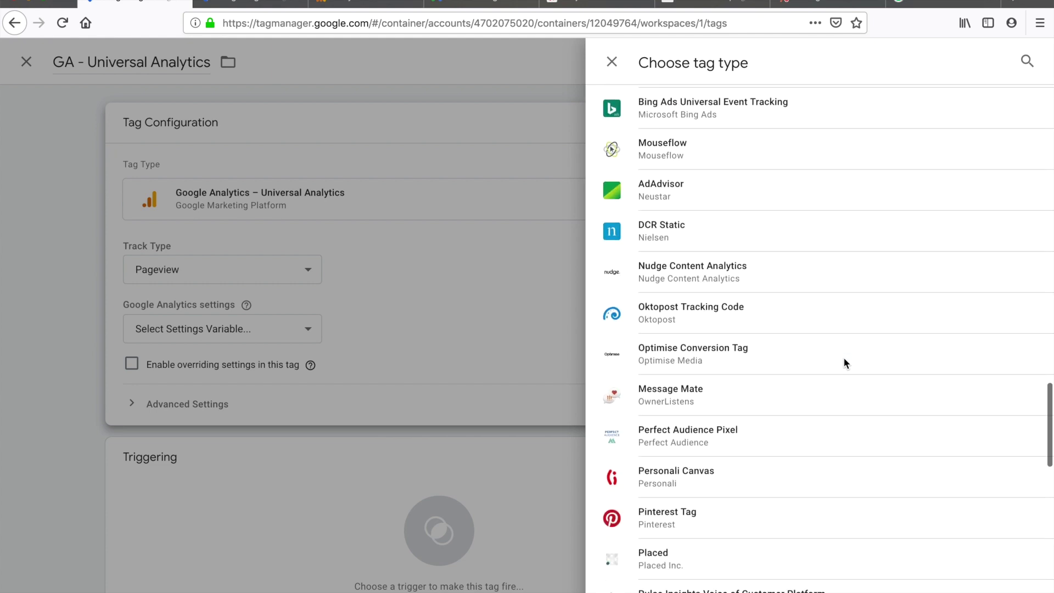
scroll(845, 363, up, 20)
scroll(844, 360, up, 12)
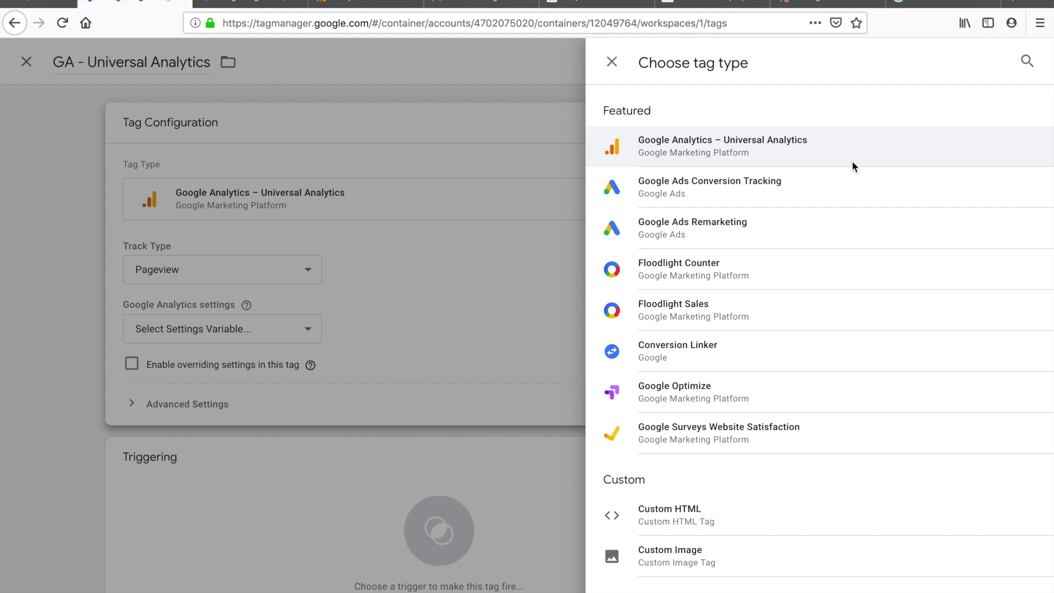
scroll(845, 410, down, 15)
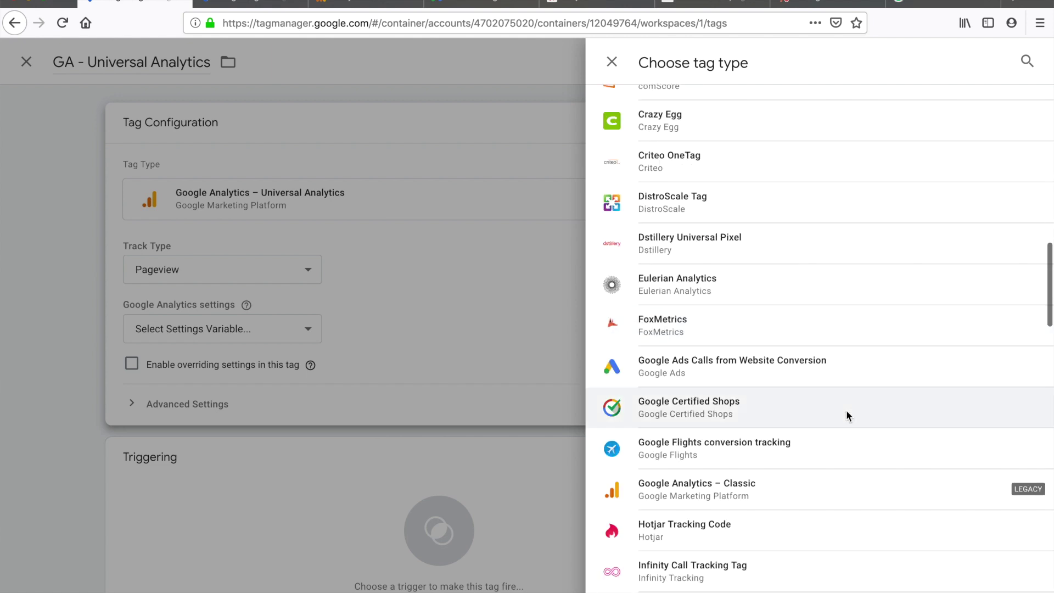
scroll(848, 291, up, 15)
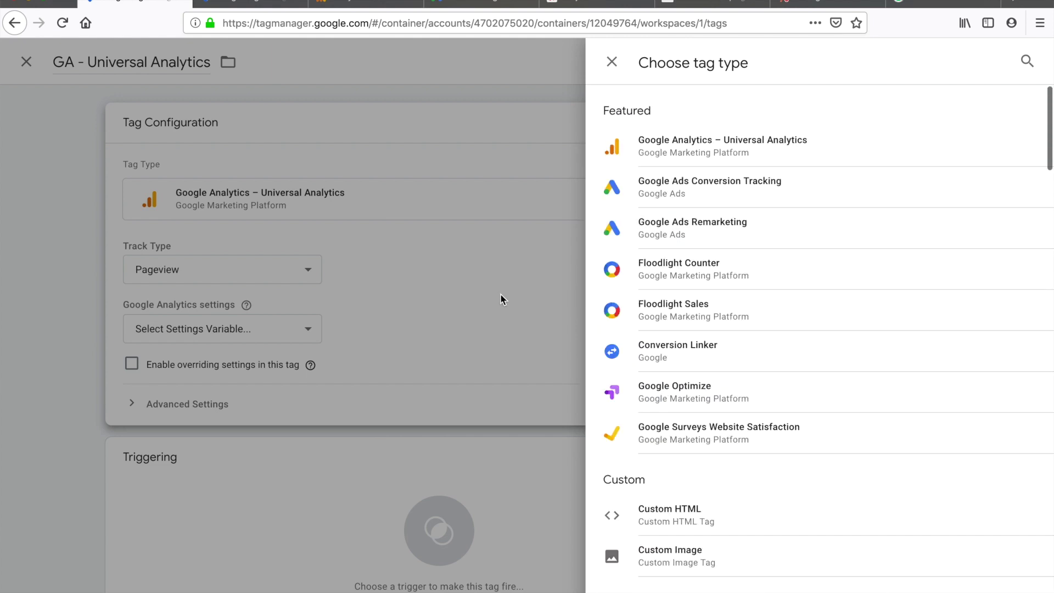
click(432, 300)
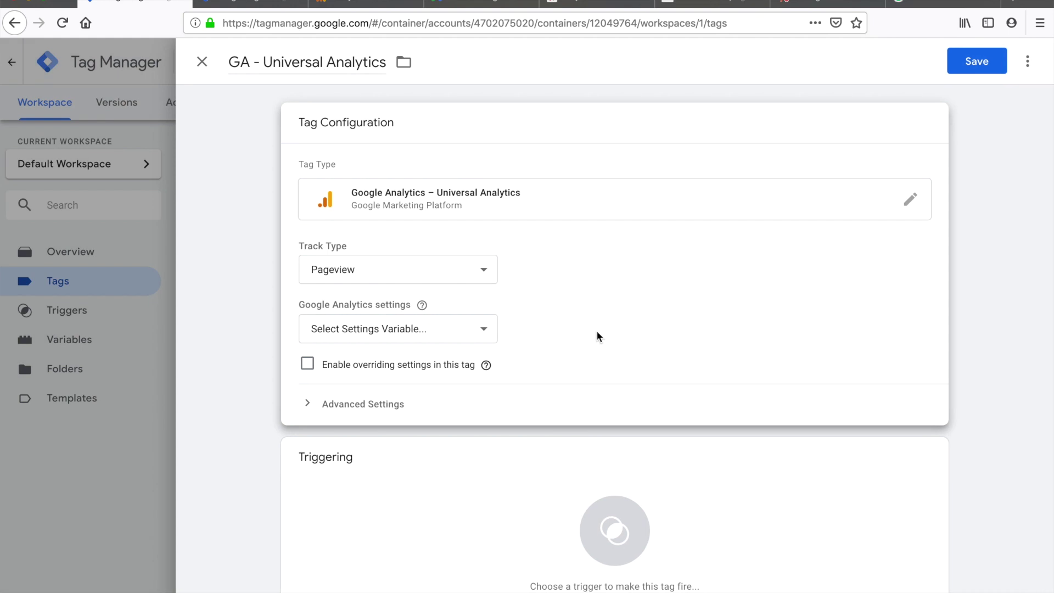
Create a new Google Analytics settings variable named 'Google Merchandise Store GA'
click(387, 330)
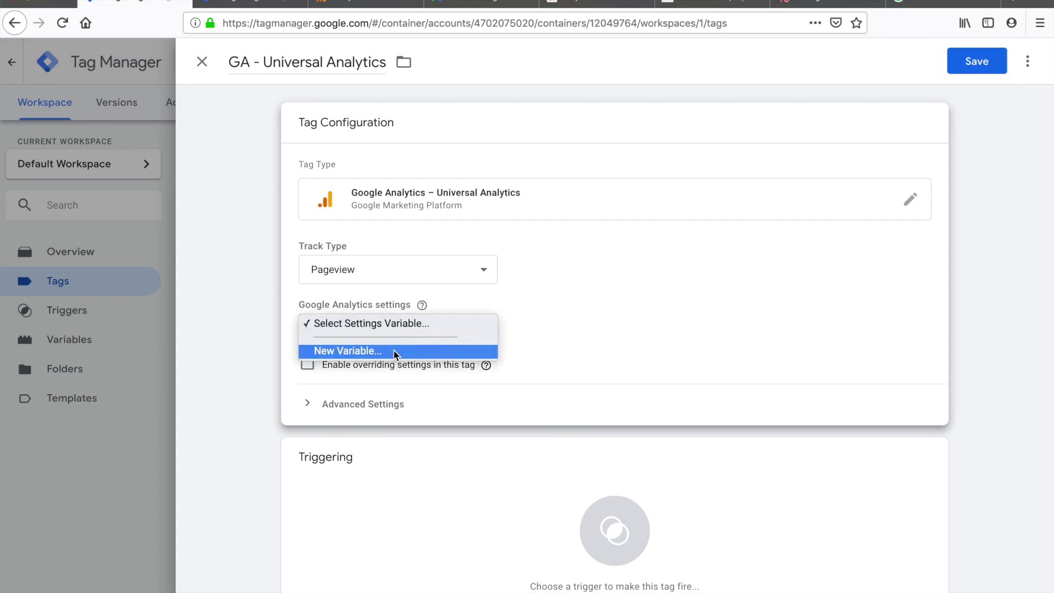
click(394, 351)
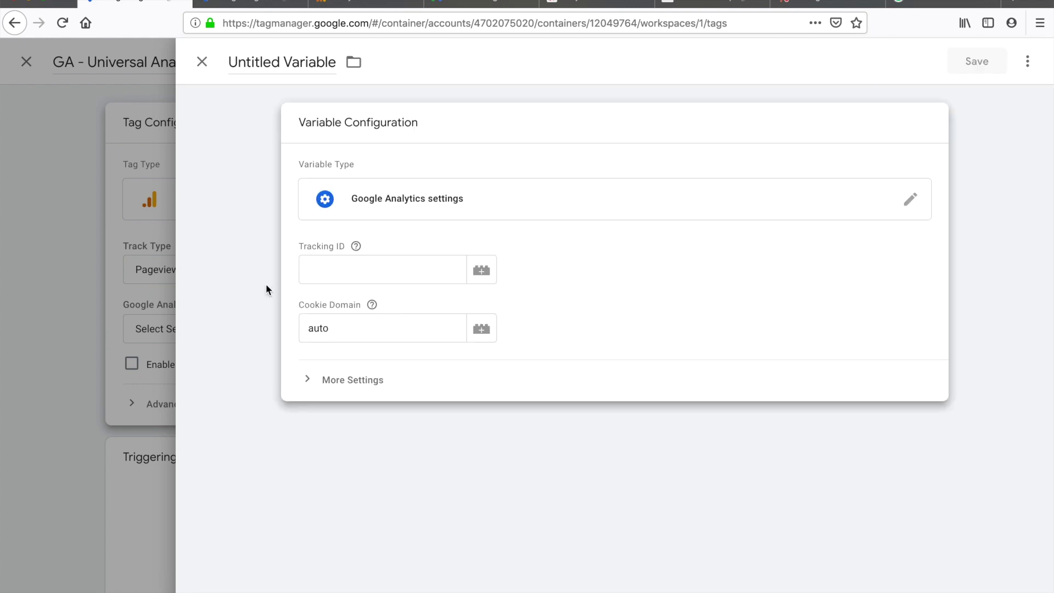
double_click(287, 64)
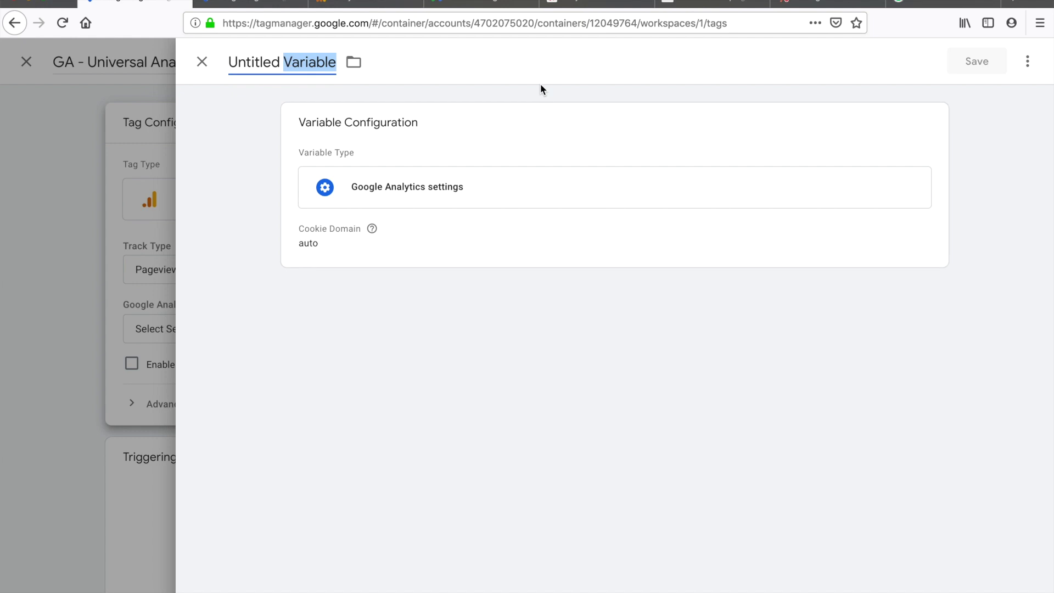
key(ctrl+a)
text(Gogole)
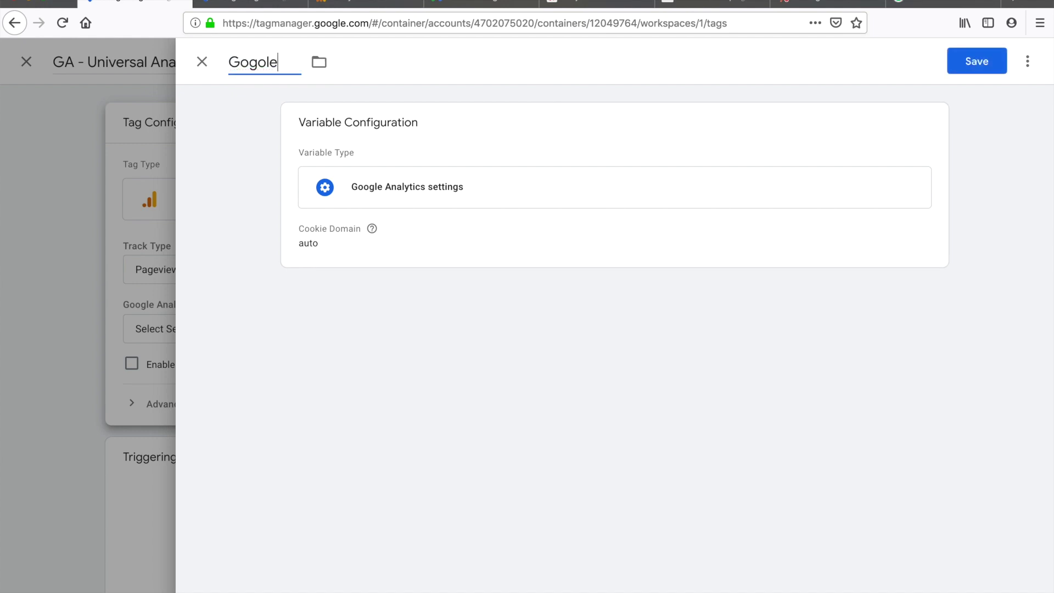
key(BackSpace)
key(BackSpace)
key(BackSpace)
key(BackSpace)
text(ogle Merchandise St)
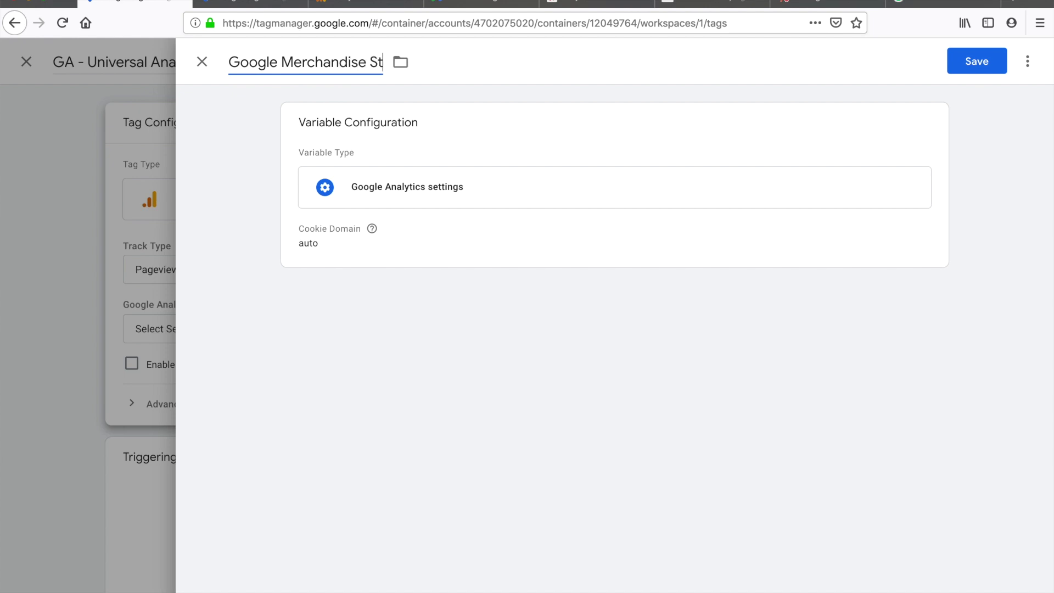
text(ore GA)
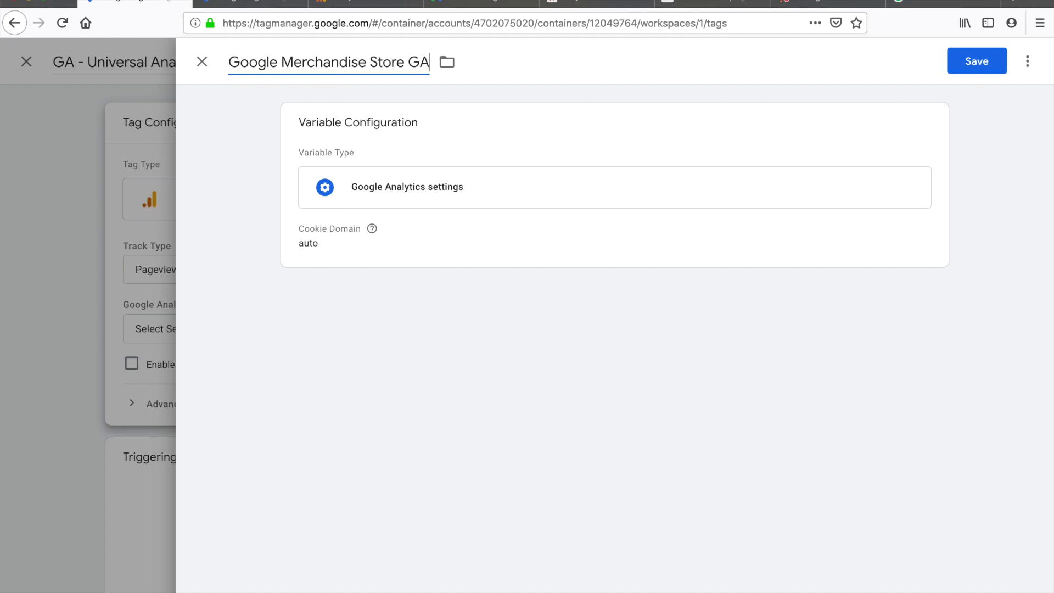
Copy the tracking ID UA-54516992-1 from Google Analytics for the variable
click(509, 246)
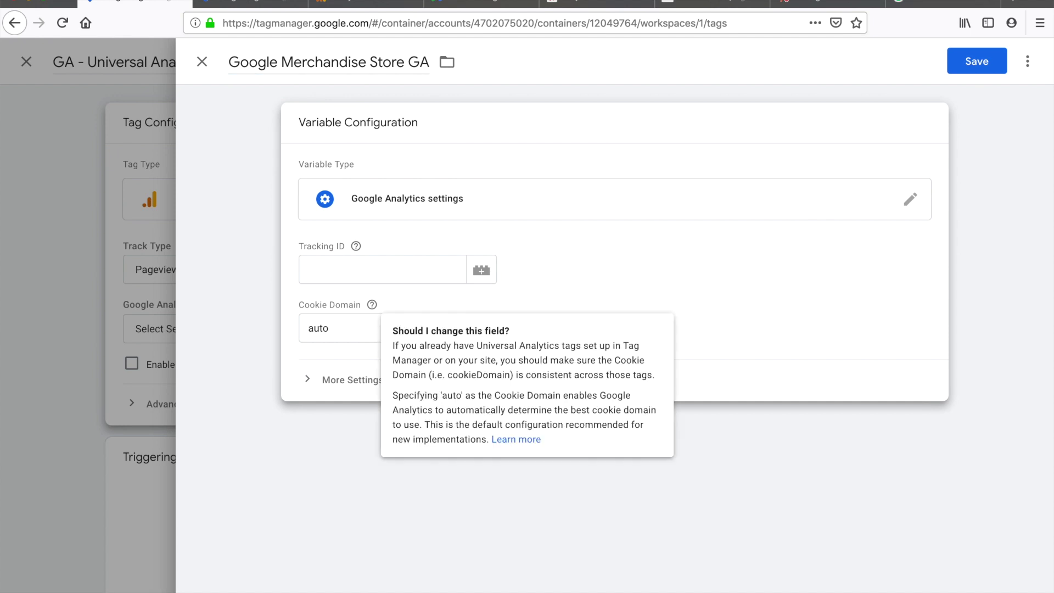
click(365, 4)
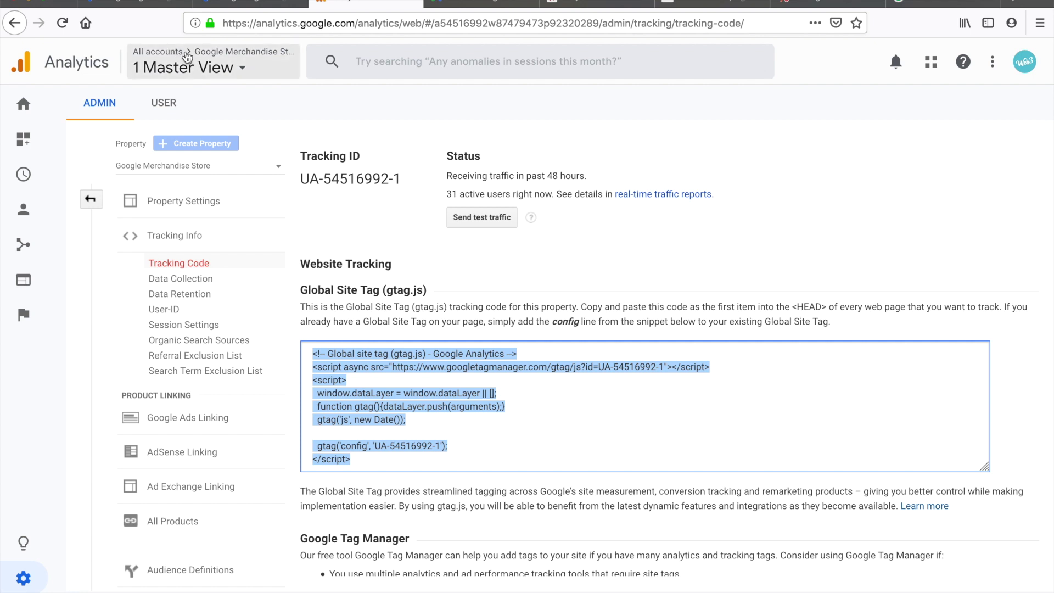
click(383, 192)
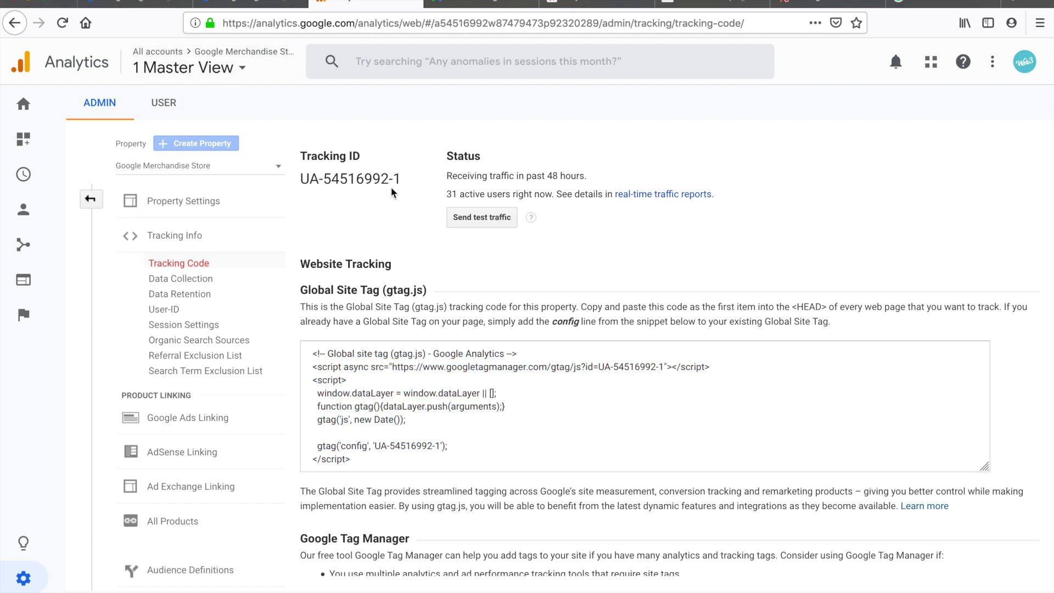
drag(407, 185, 301, 181)
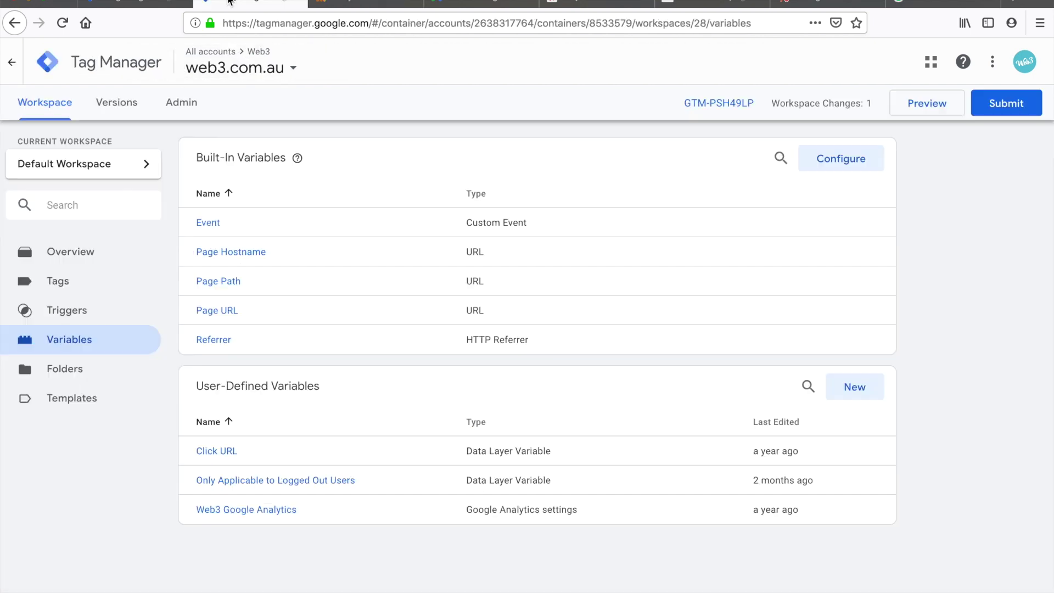
Enter tracking ID UA-54516992-1 in the variable and save it to the tag
click(135, 3)
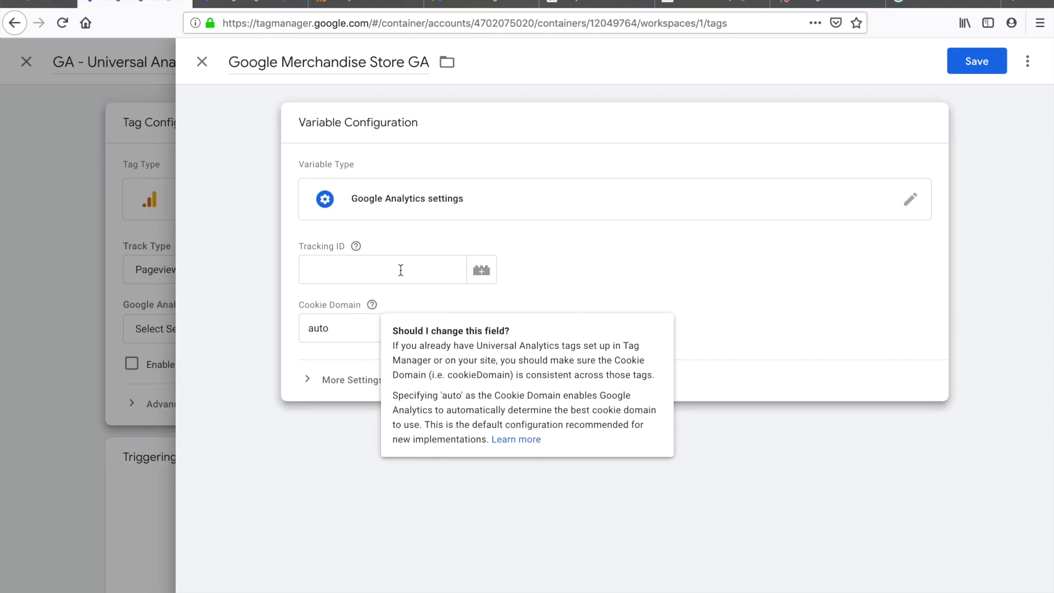
click(372, 274)
text(UA-54516992-1)
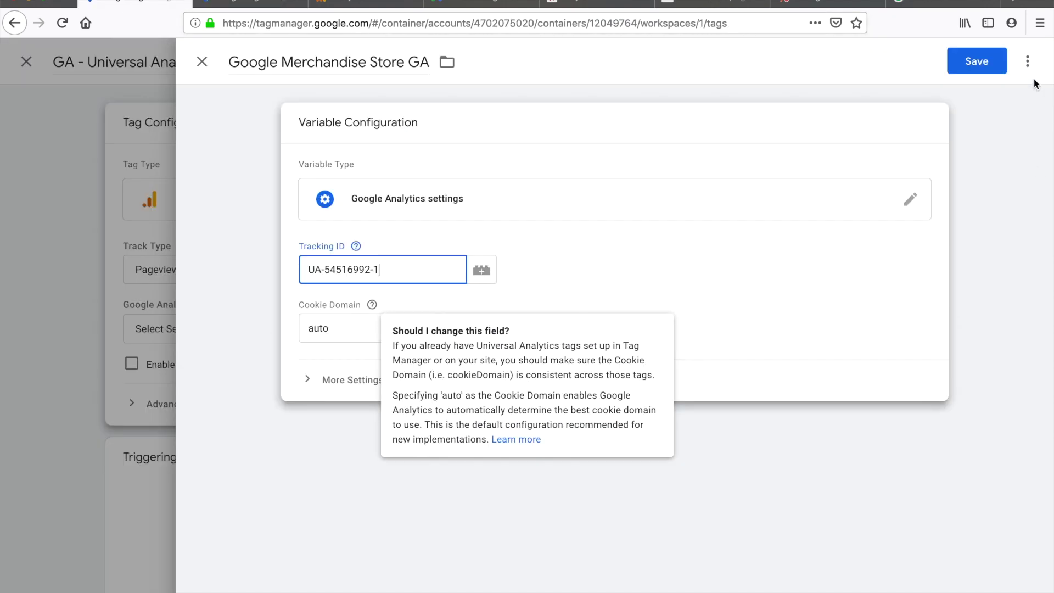
click(974, 57)
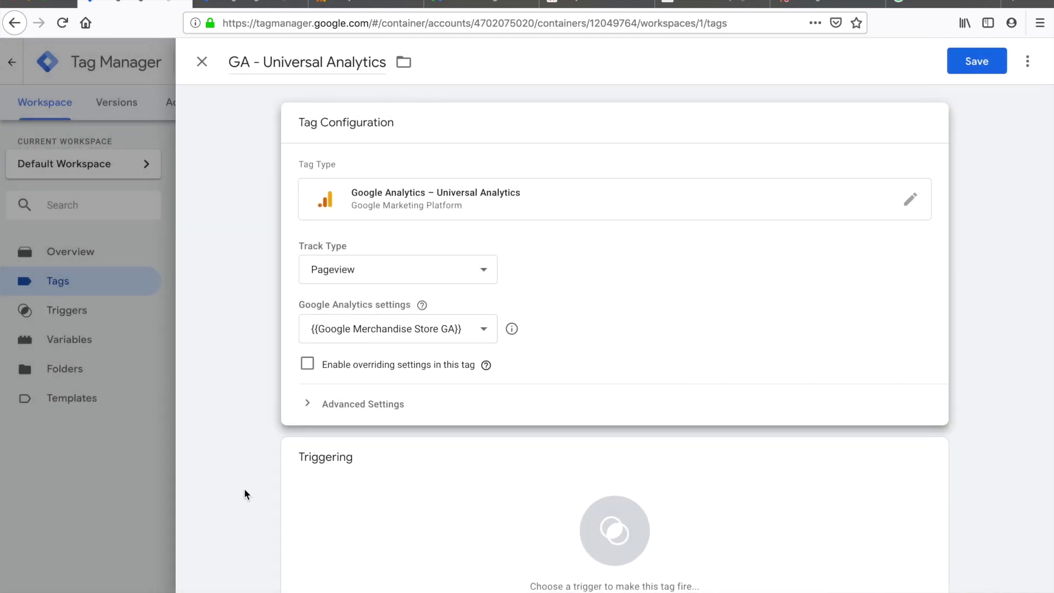
scroll(245, 494, down, 1)
Set the GA - Universal Analytics tag to fire on All Pages and save it
click(424, 522)
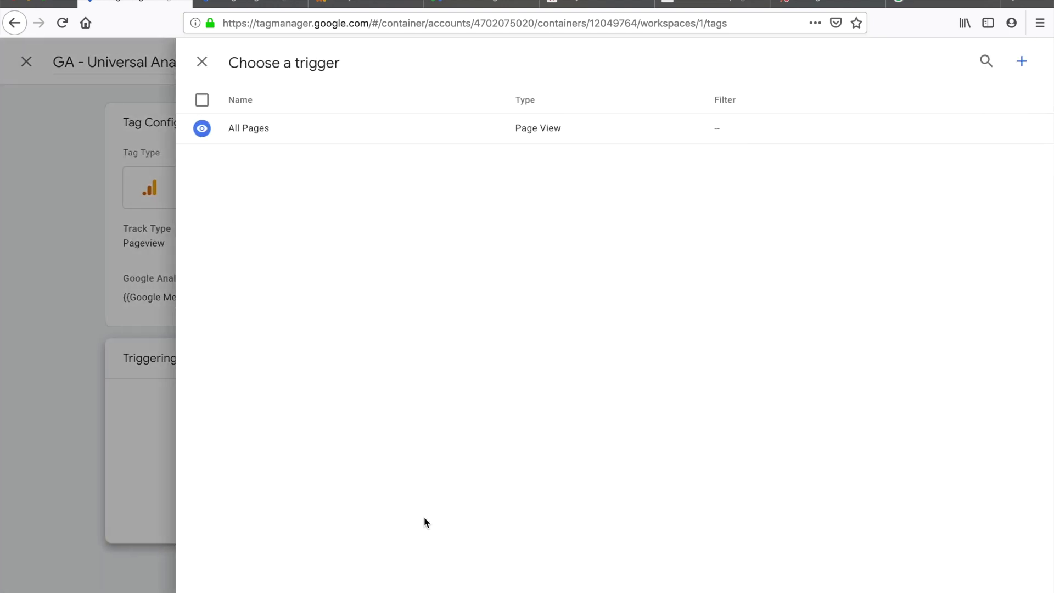
click(333, 129)
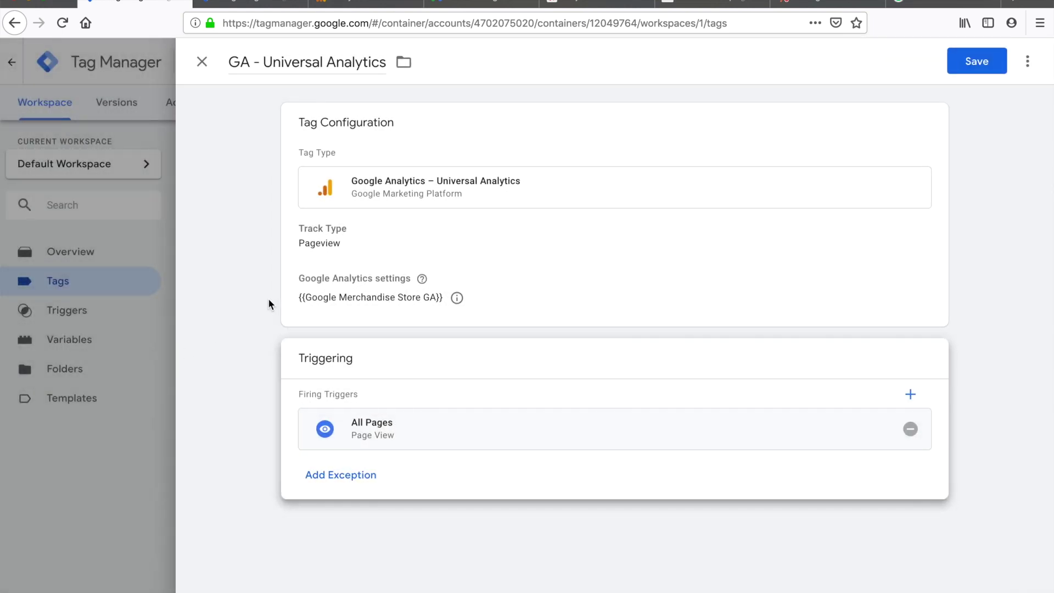
click(980, 71)
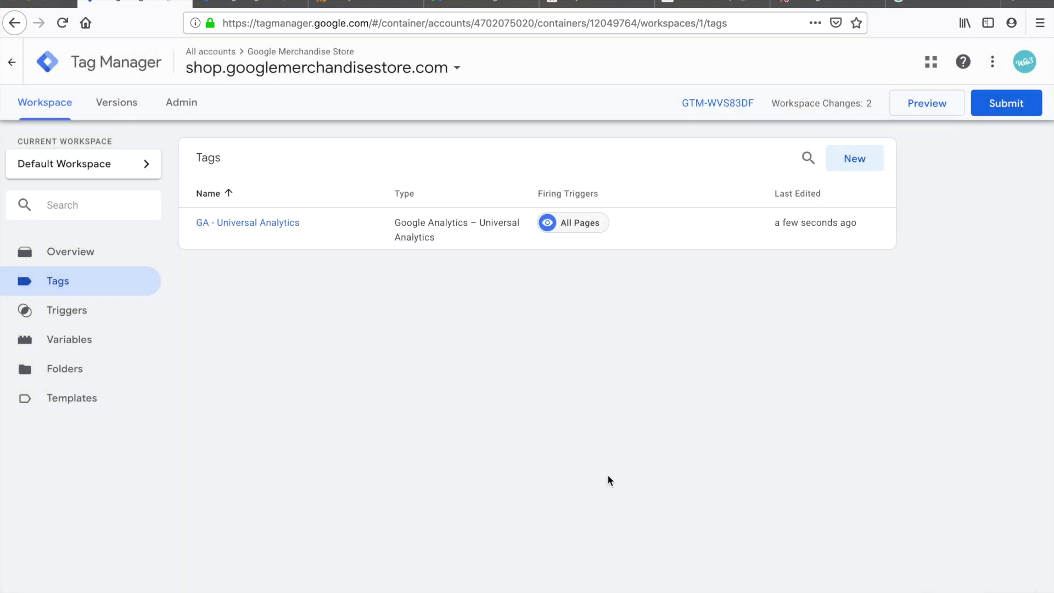
click(715, 110)
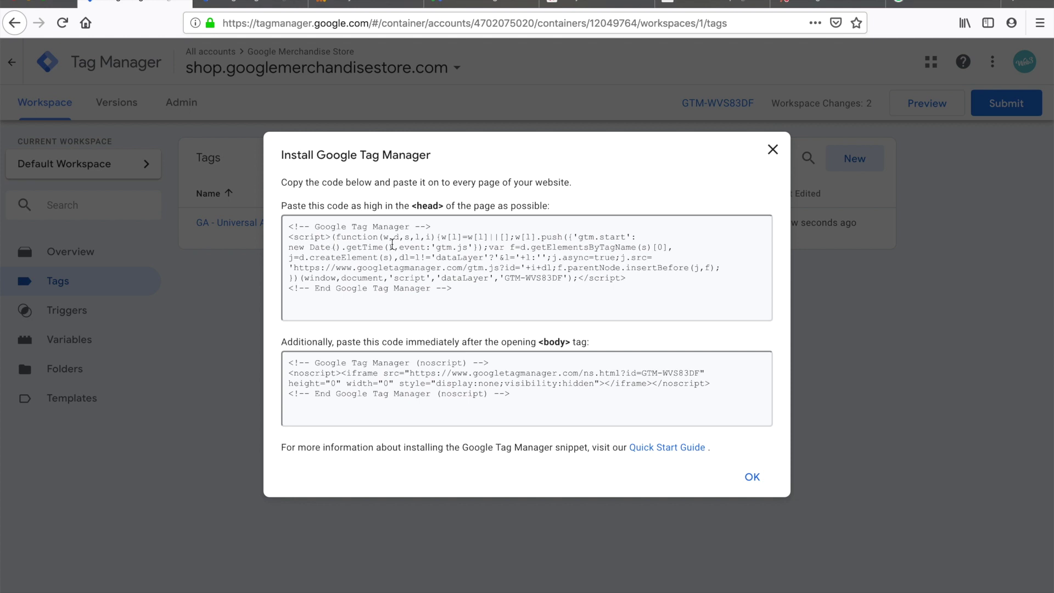
click(772, 150)
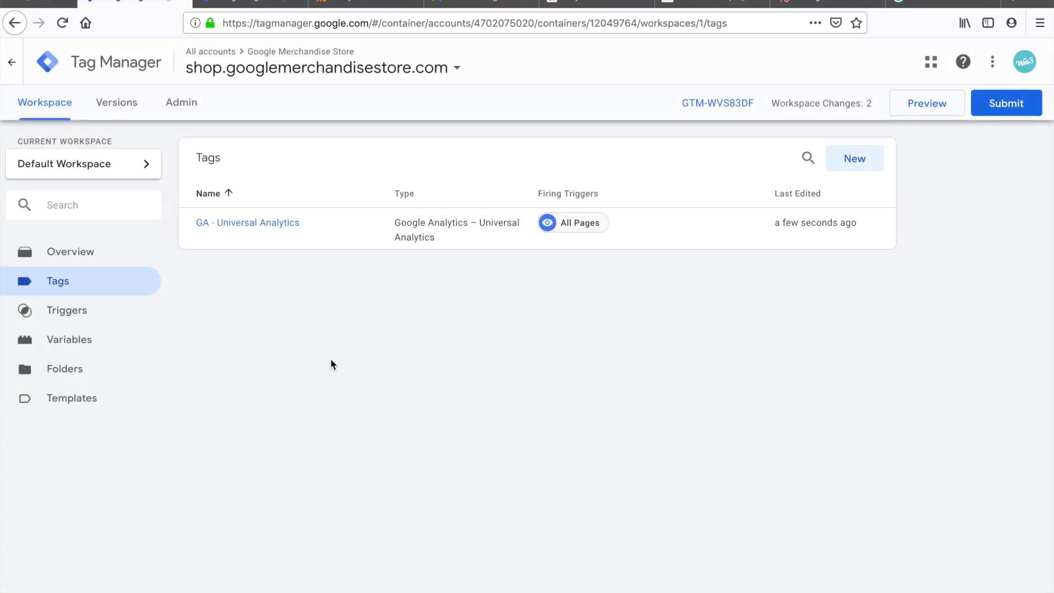